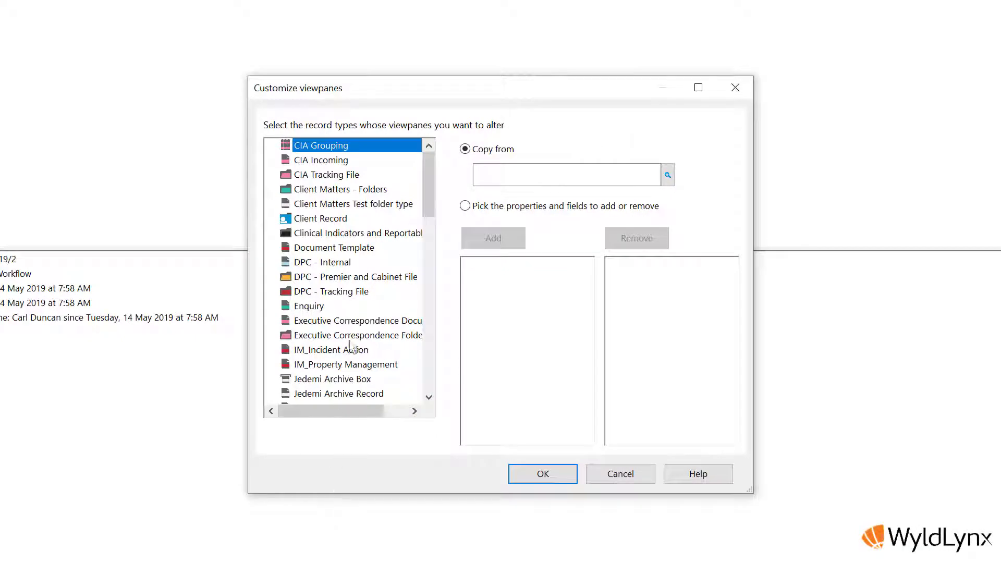
Add Addressee, All actions and Alternative container to the Demonstration Document and Folder viewpanes.
left_click_drag(425, 199, 427, 312)
left_click(271, 248)
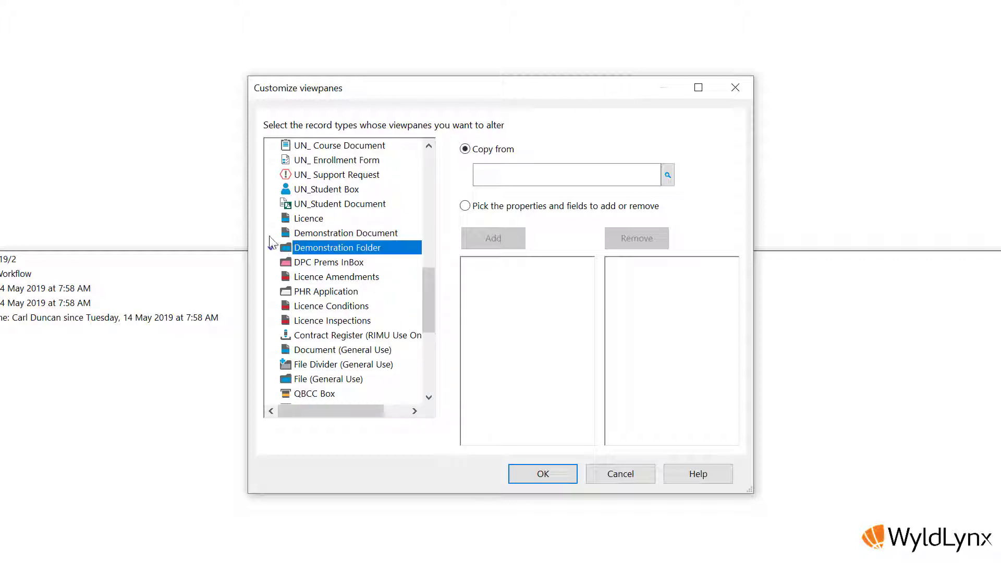
left_click(271, 233)
left_click(479, 208)
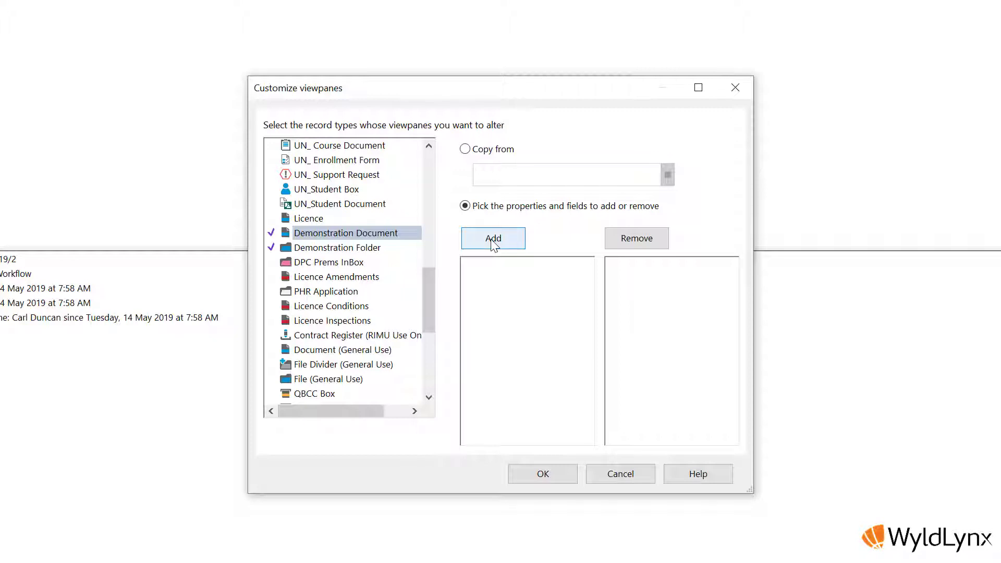
left_click(493, 240)
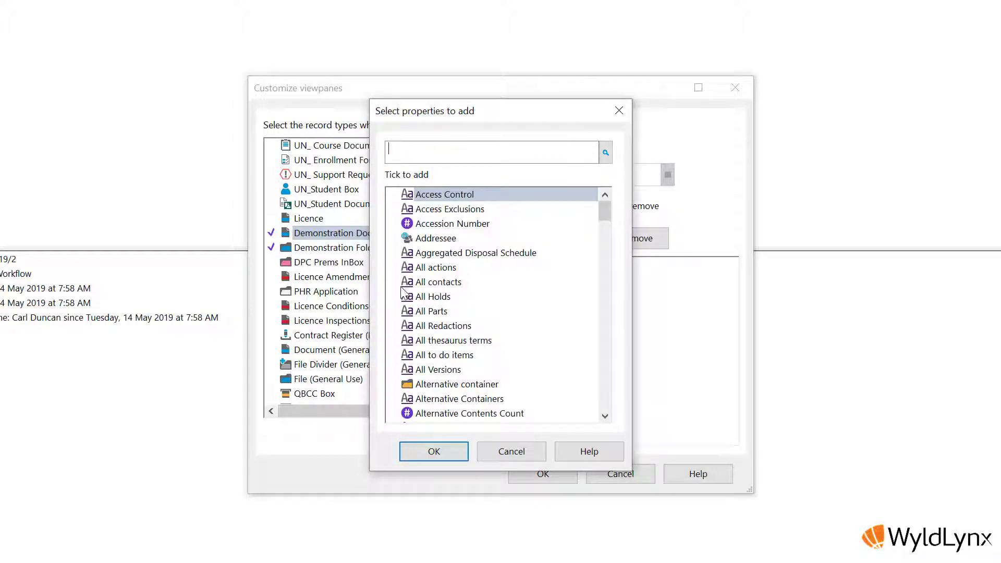
left_click(393, 267)
left_click(393, 238)
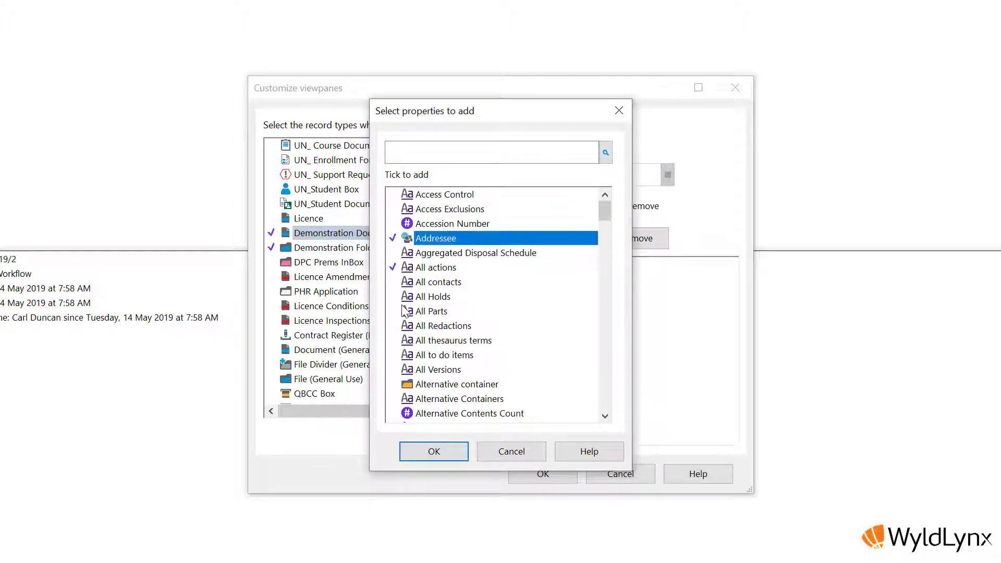
left_click(393, 384)
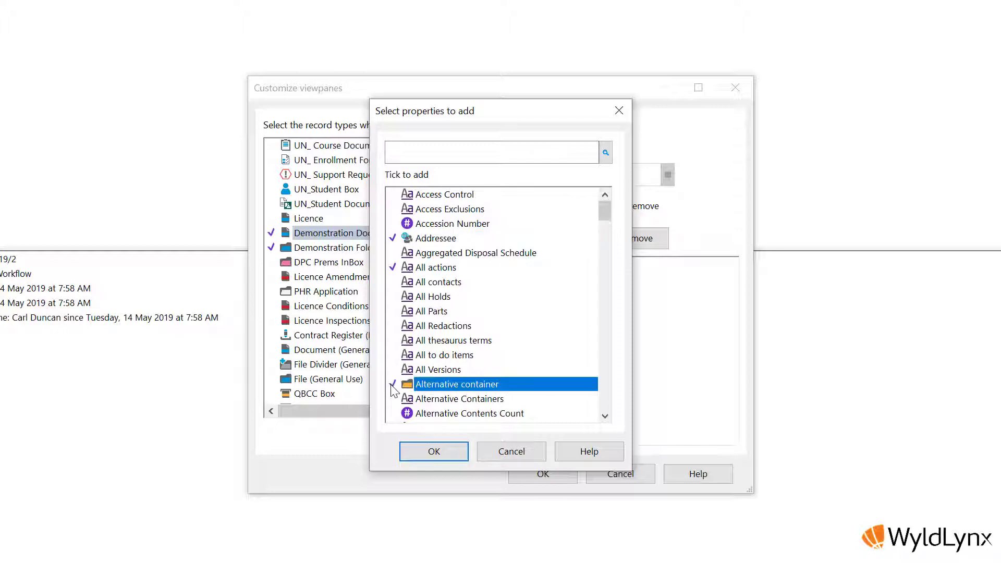
left_click(431, 453)
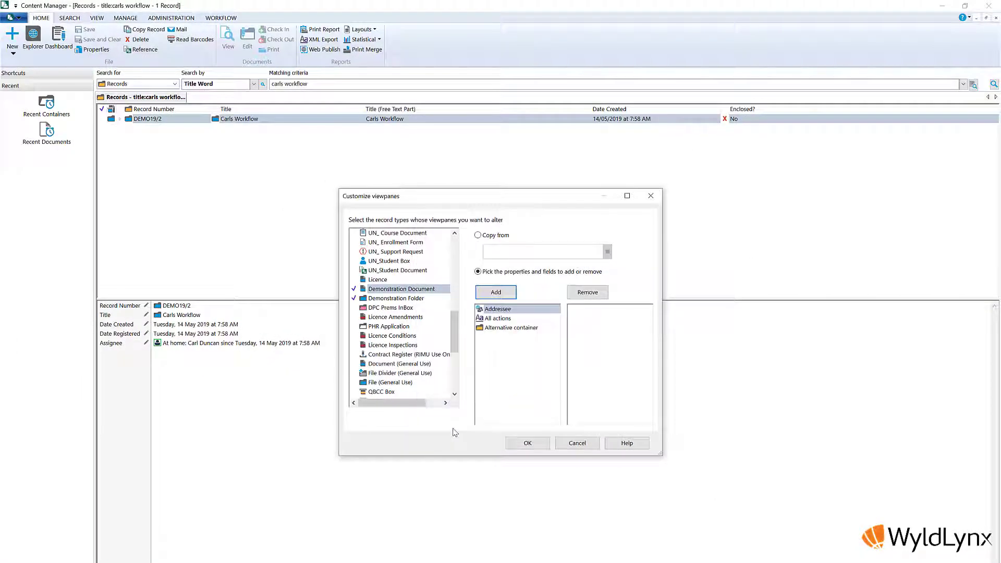
left_click(528, 443)
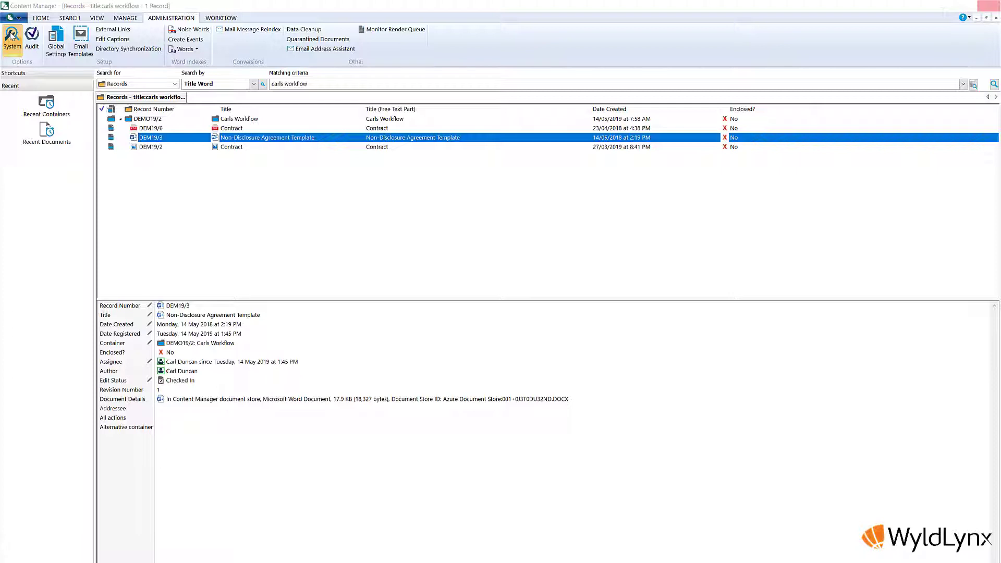
left_click(11, 36)
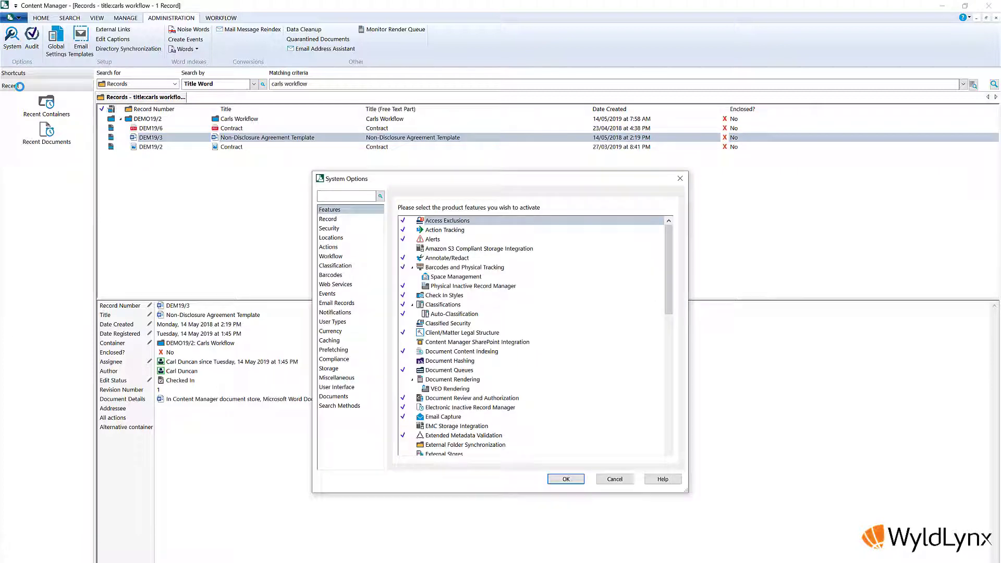
left_click(339, 195)
type("actions")
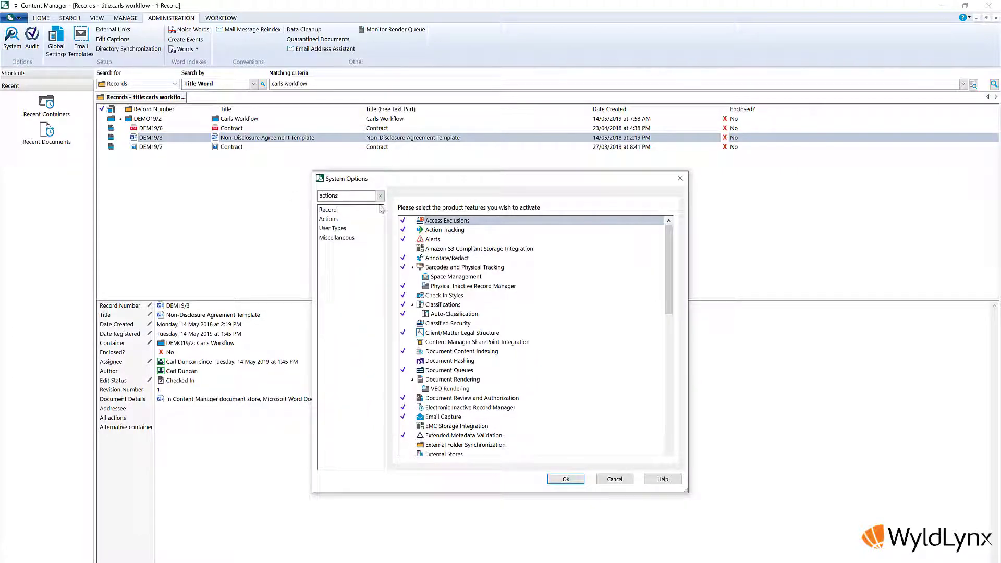
left_click(342, 219)
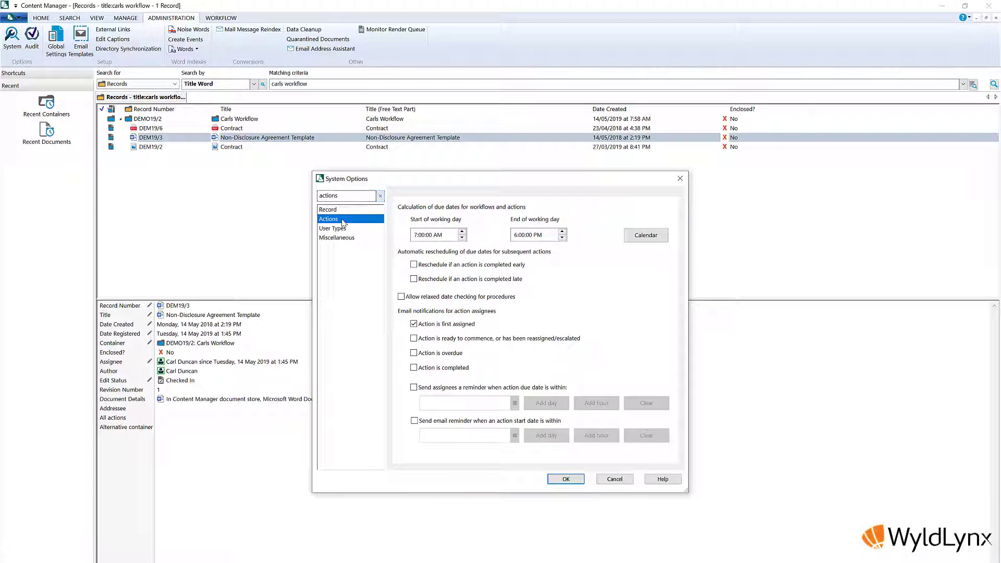
left_click(414, 421)
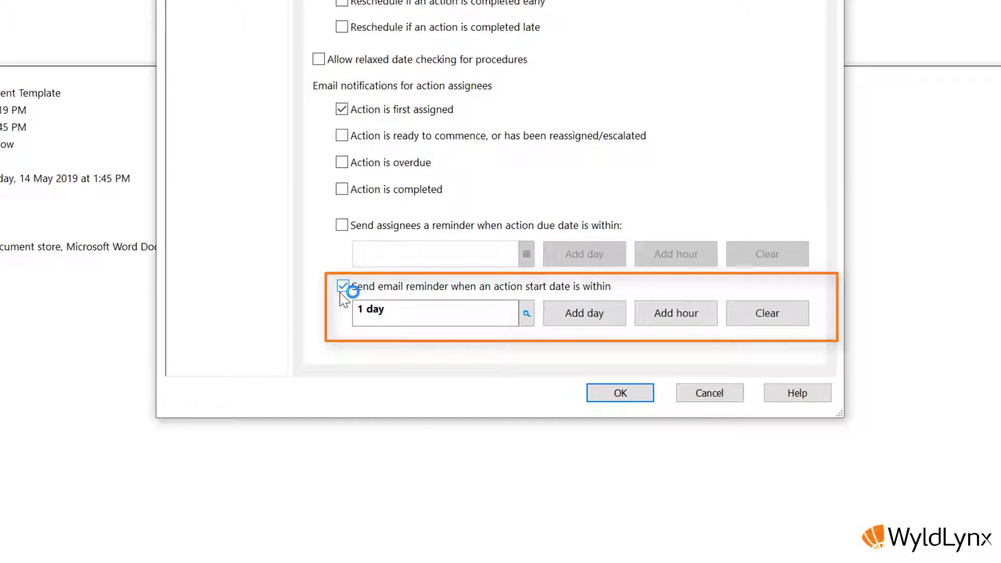
left_click(342, 286)
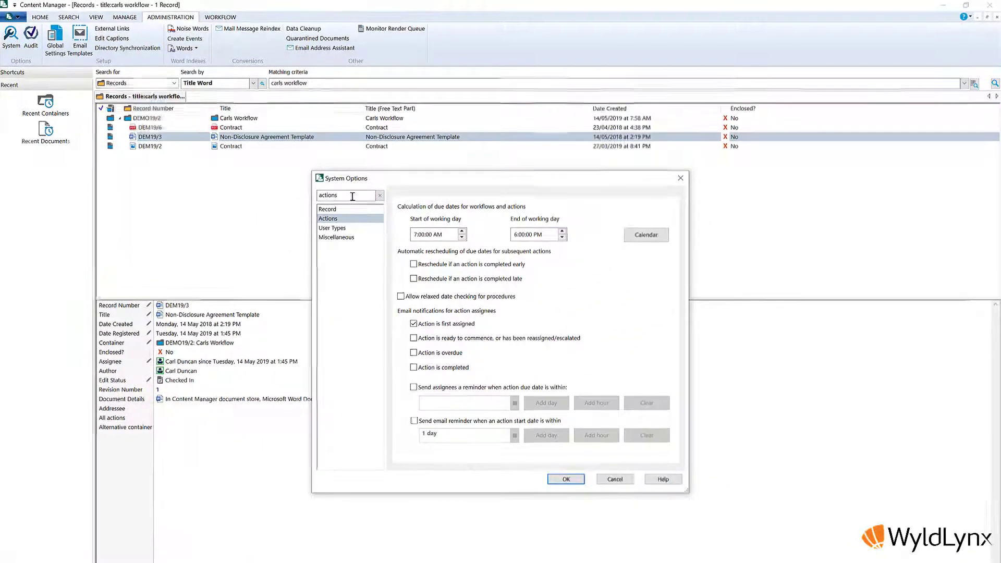
double_click(352, 197)
type("workflow")
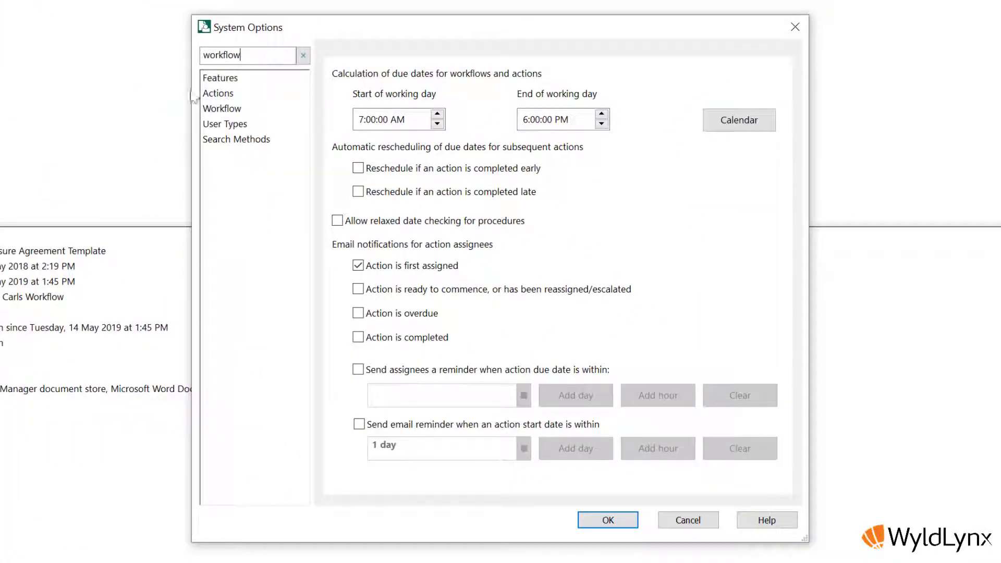
left_click(231, 99)
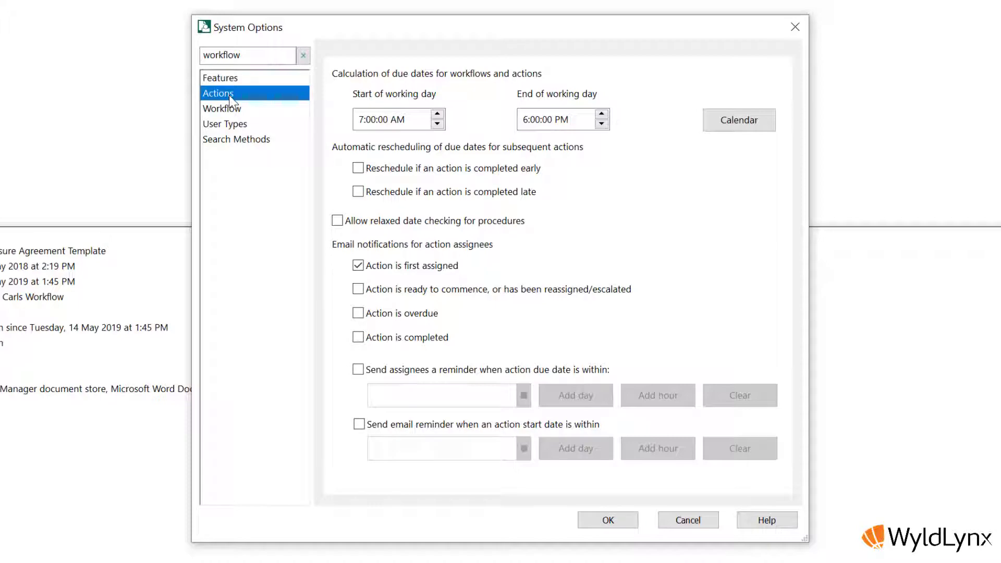
left_click(224, 109)
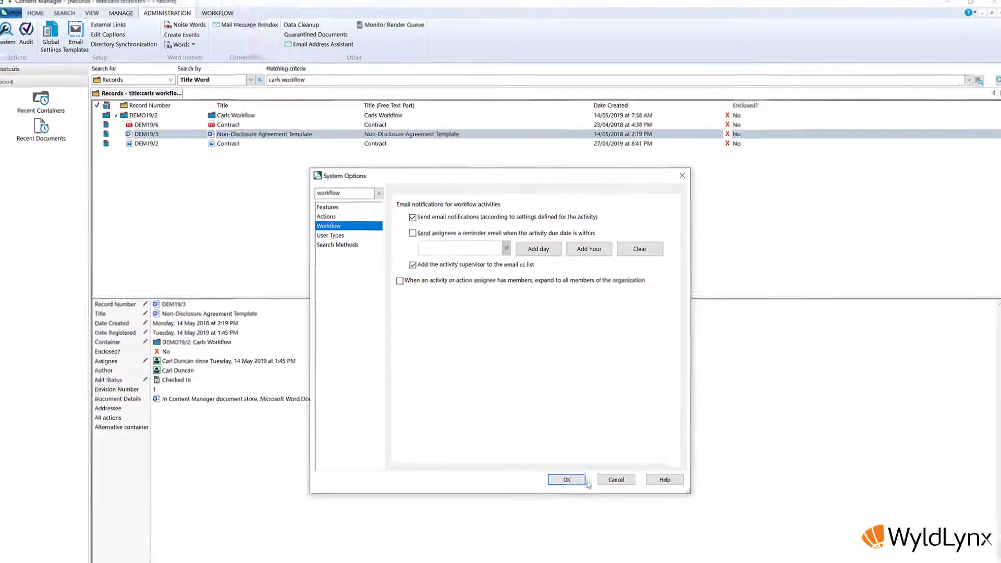
Find and open the Carls Workflow folder with a String Search for 'title:carls'.
left_click(607, 519)
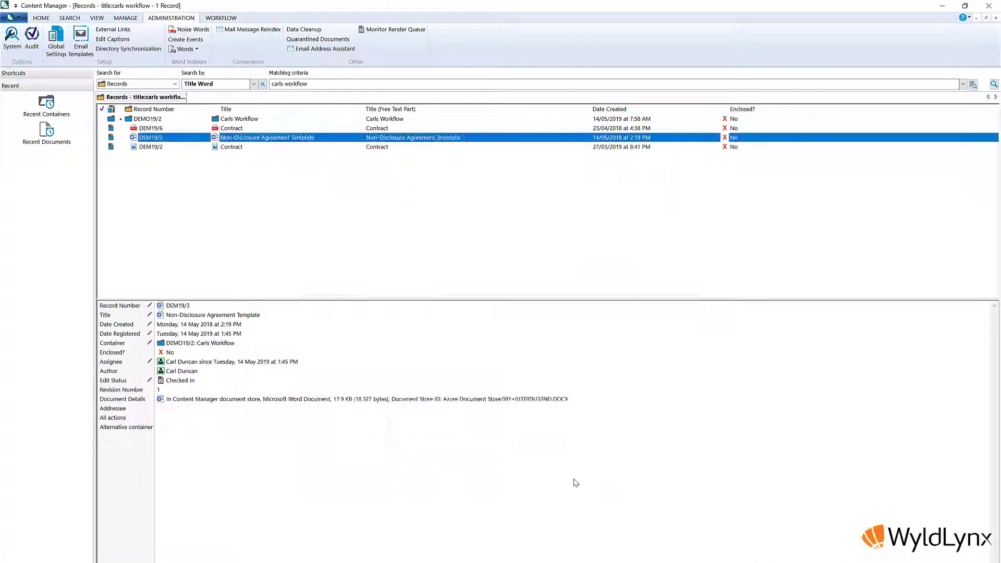
left_click(441, 187)
left_click(427, 198)
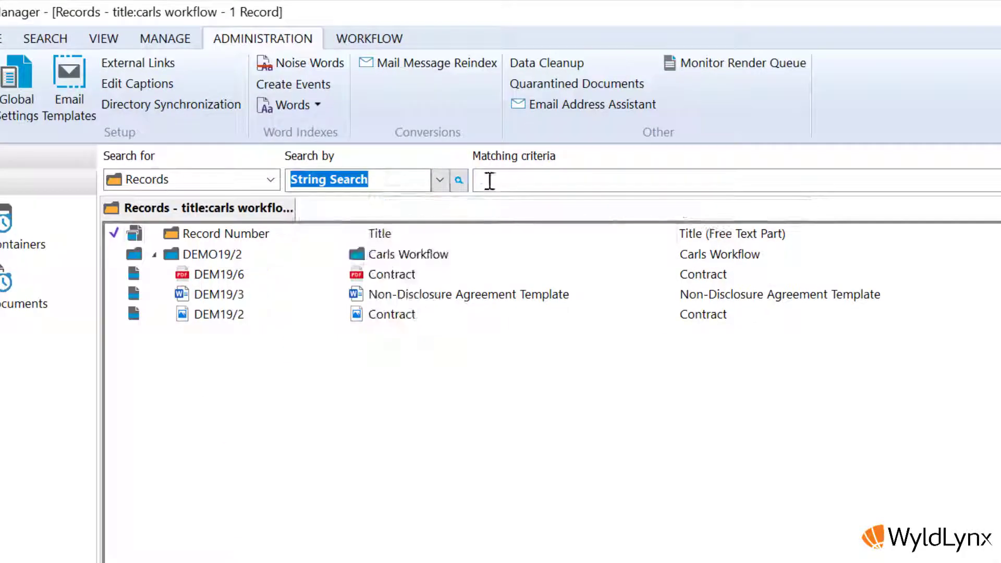
left_click(507, 180)
type("title:carls")
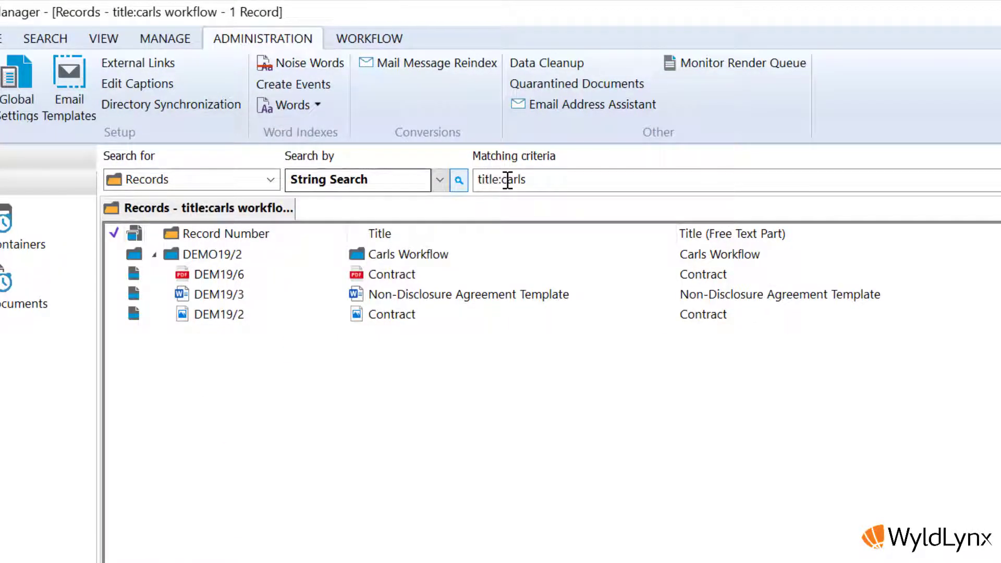
key("Return")
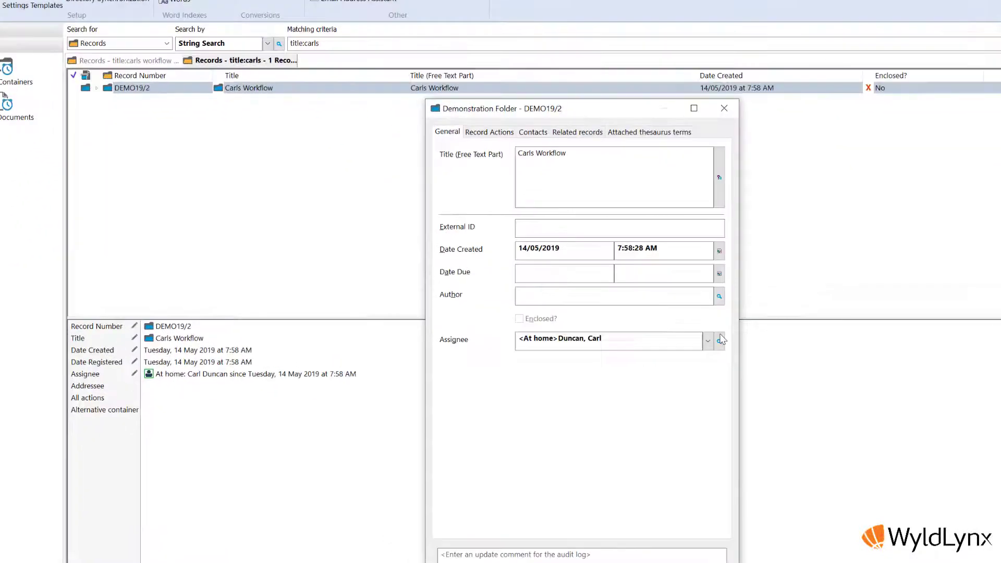
Give the folder a new assignee chosen through a Last Name people search.
left_click(923, 384)
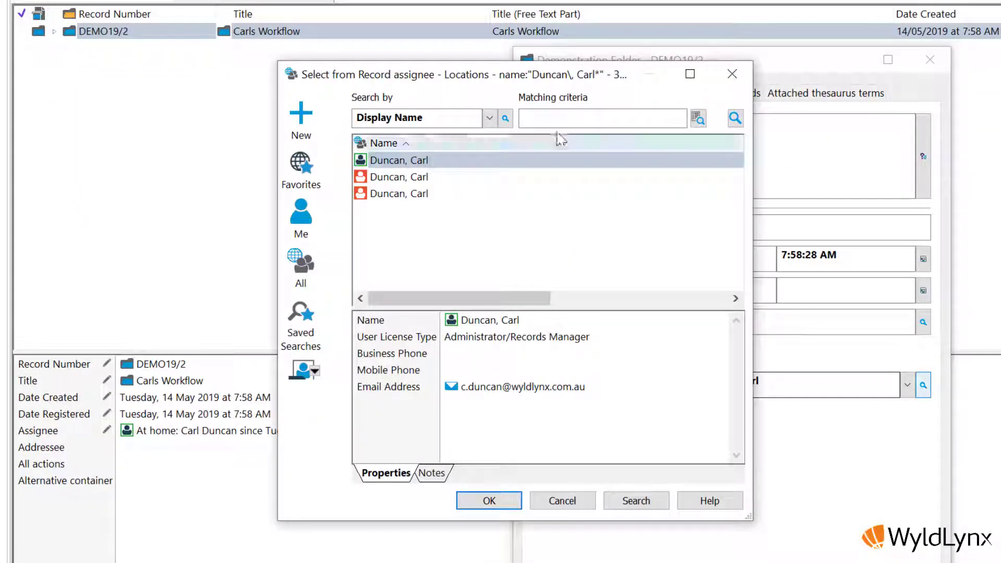
left_click(489, 118)
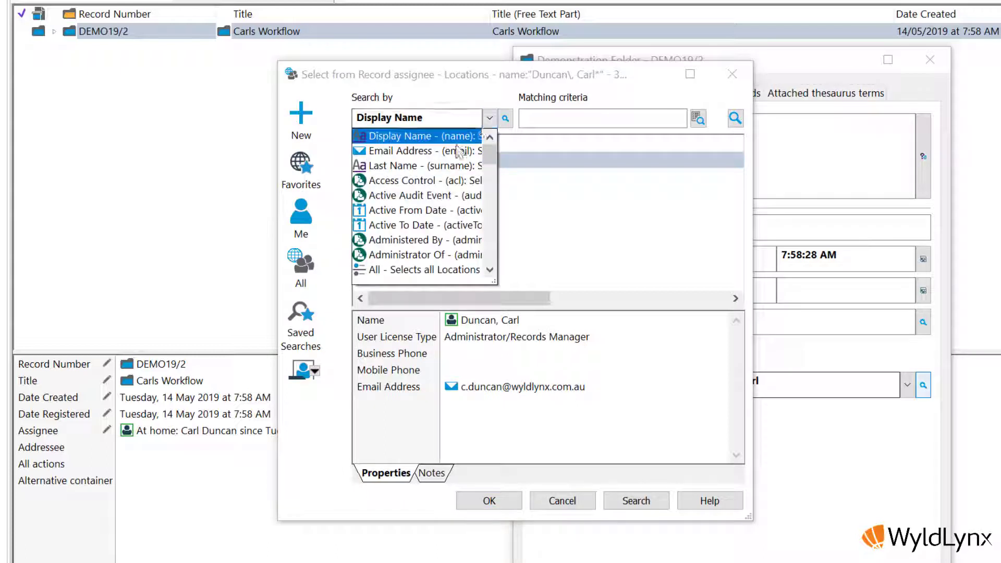
left_click(458, 163)
left_click(550, 124)
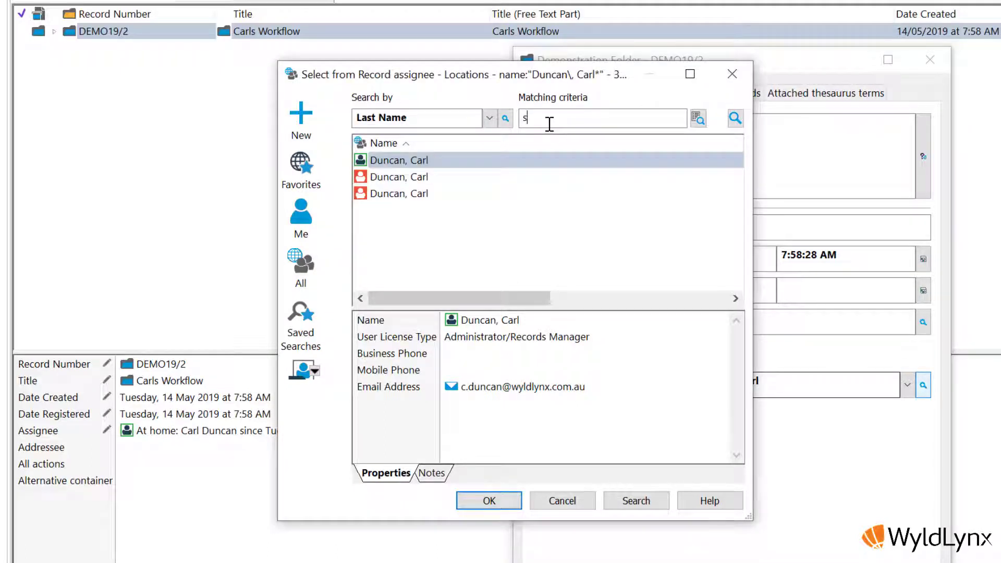
left_click(735, 123)
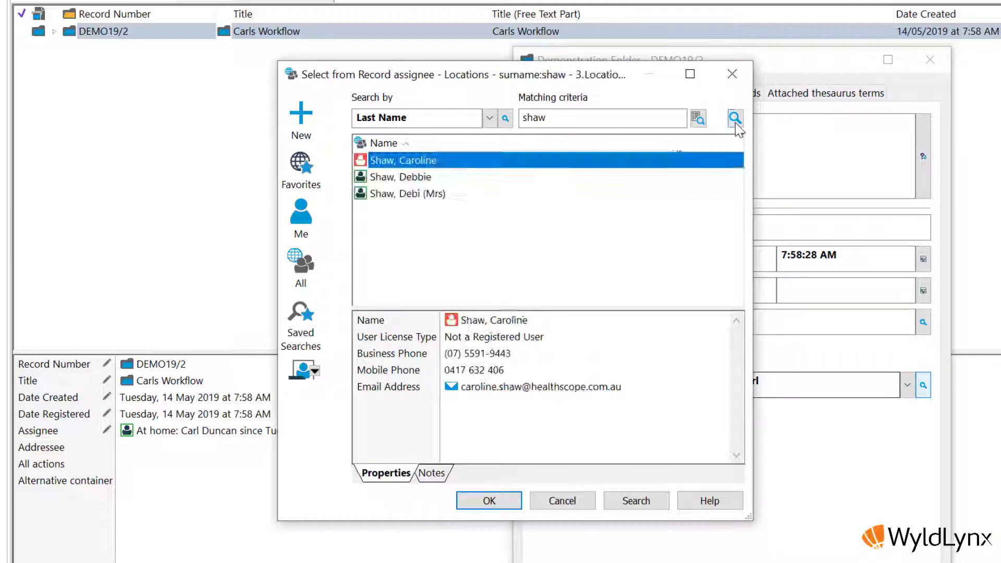
left_click(406, 194)
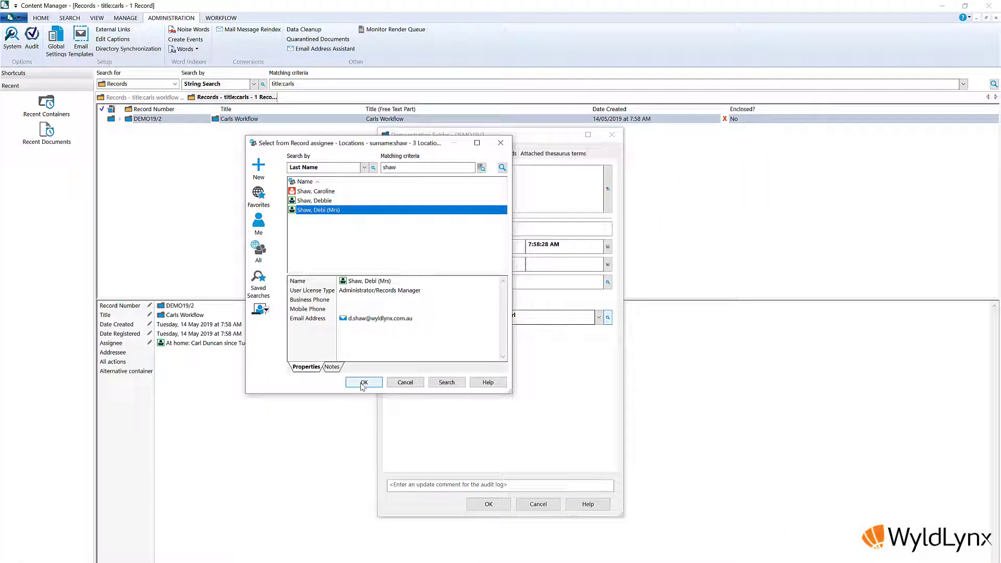
left_click(489, 500)
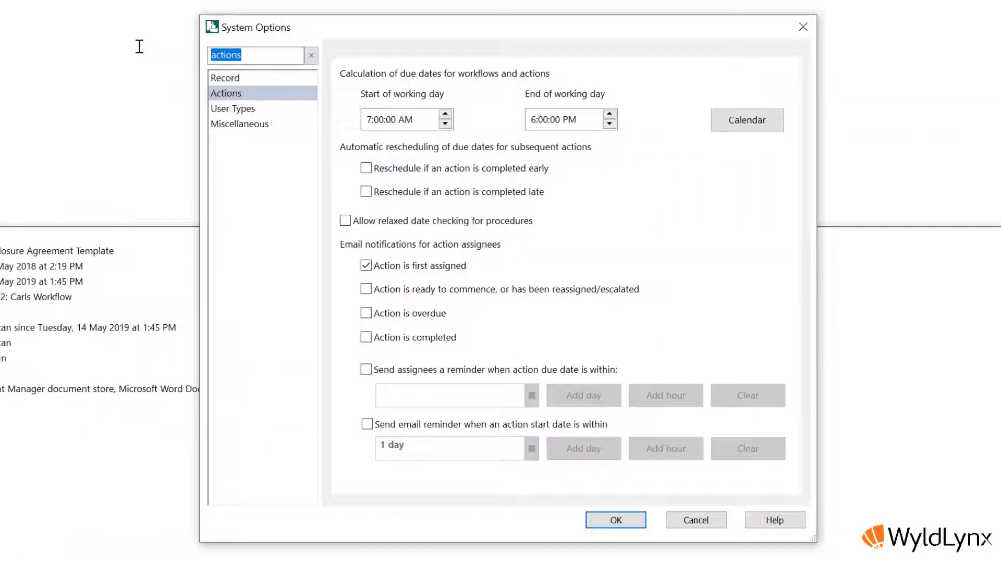
type("workflow")
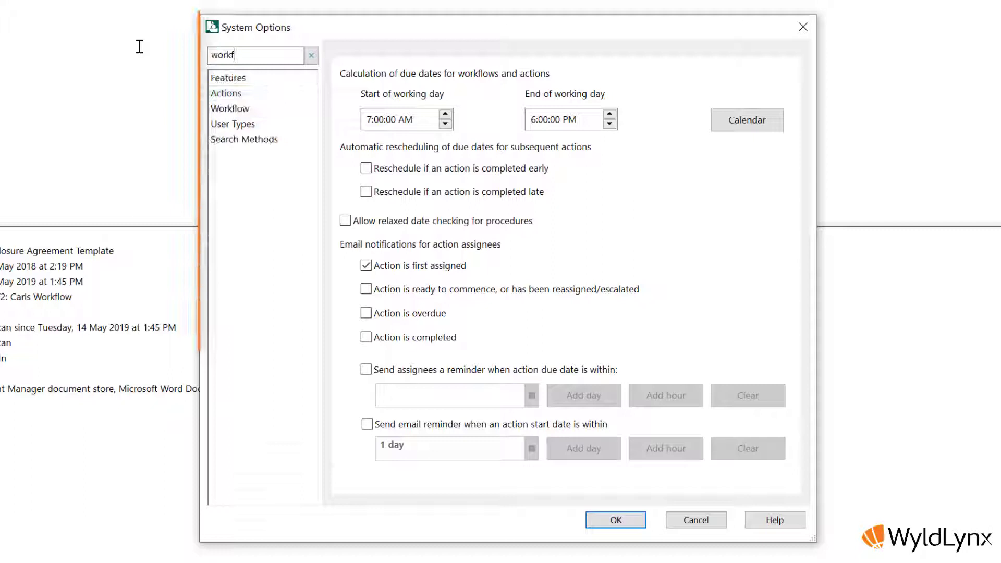
Review the Actions and Workflow pages of the 'workflow'-filtered System Options.
left_click(239, 95)
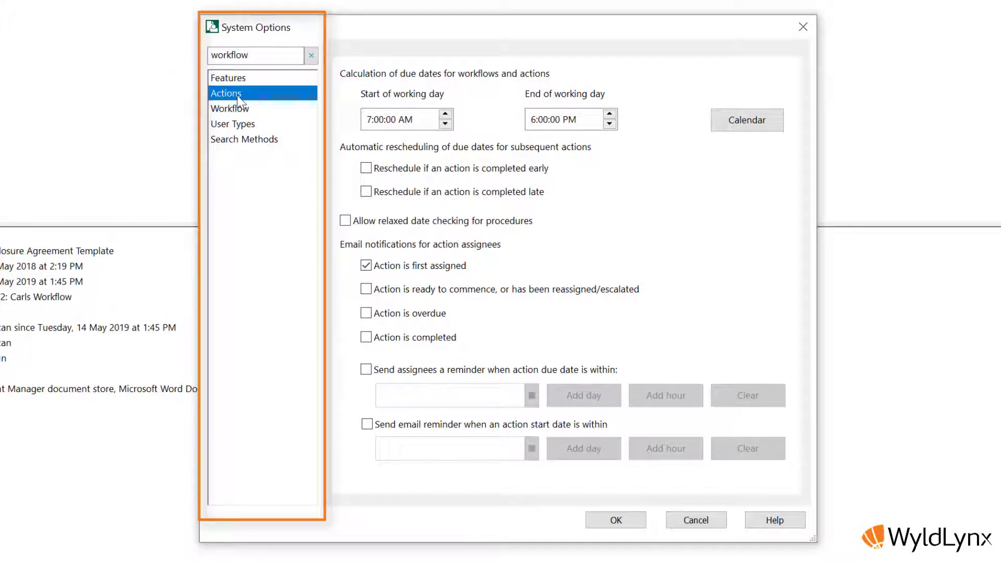
left_click(235, 111)
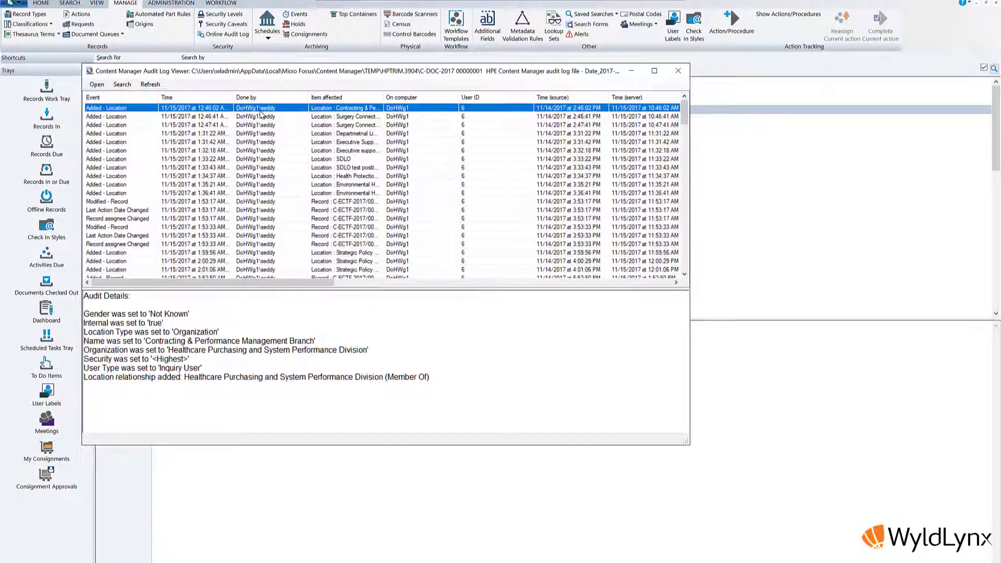
Find the given username's entries in the audit log and scroll through the results.
left_click(125, 85)
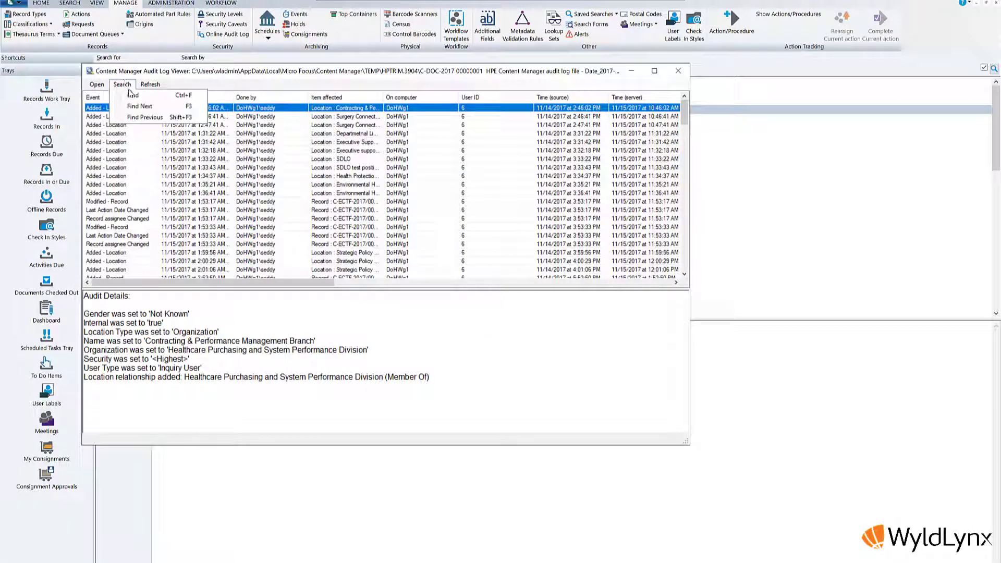
left_click(131, 94)
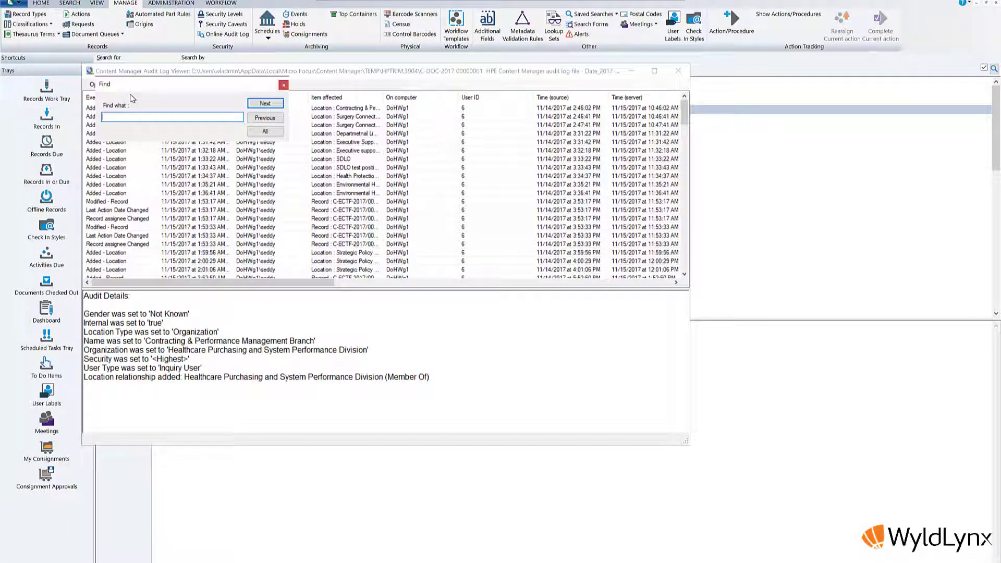
left_click_drag(168, 86, 290, 161)
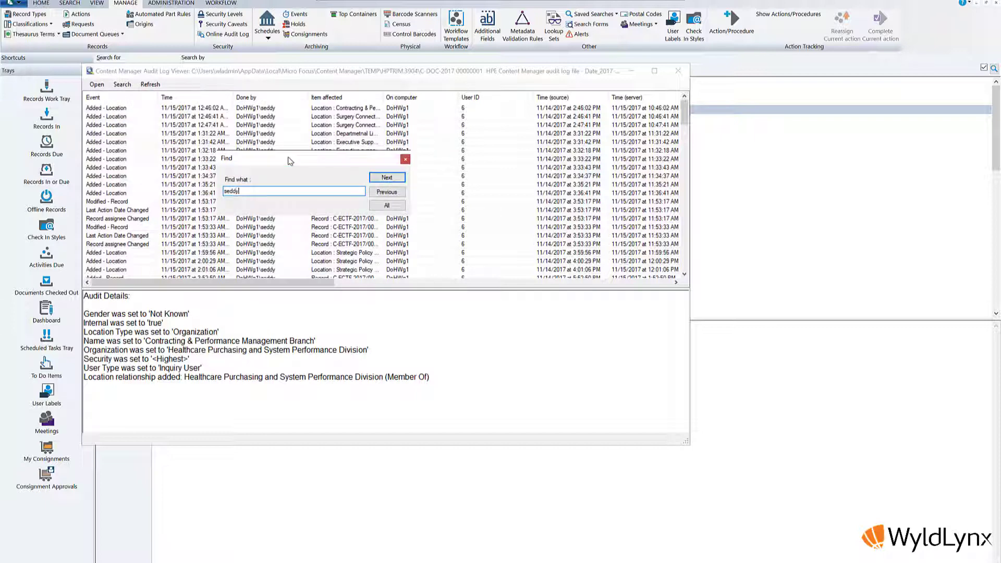
type("seddy")
key("Return")
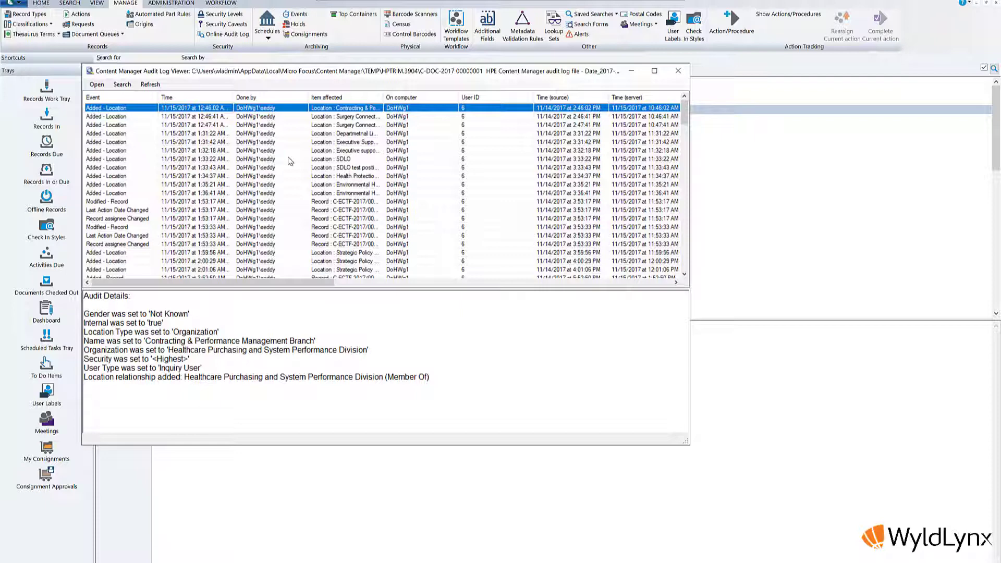
scroll(290, 160, "down", 10)
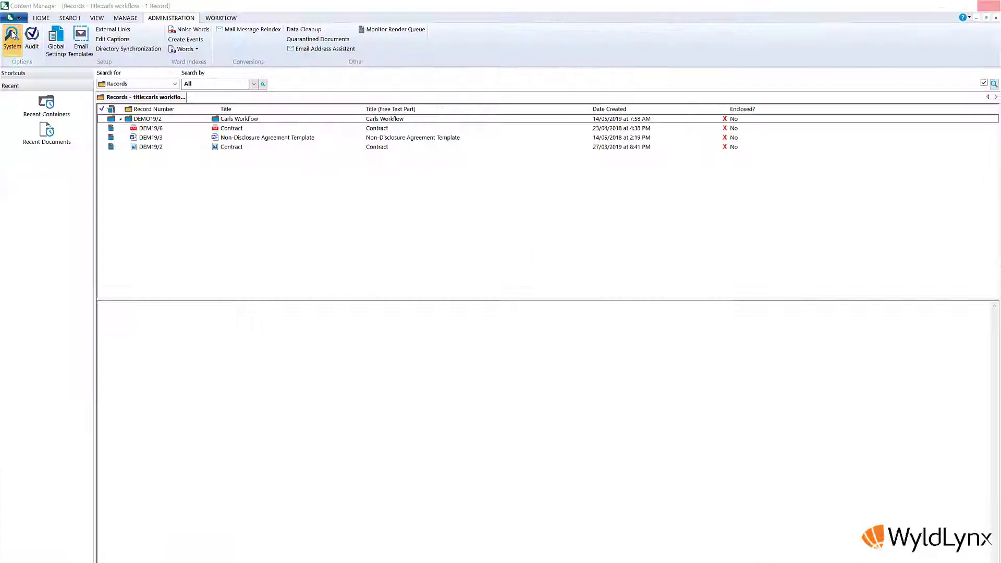
Filter system options by 'location' and view the Locations page's Address History choices.
left_click(12, 35)
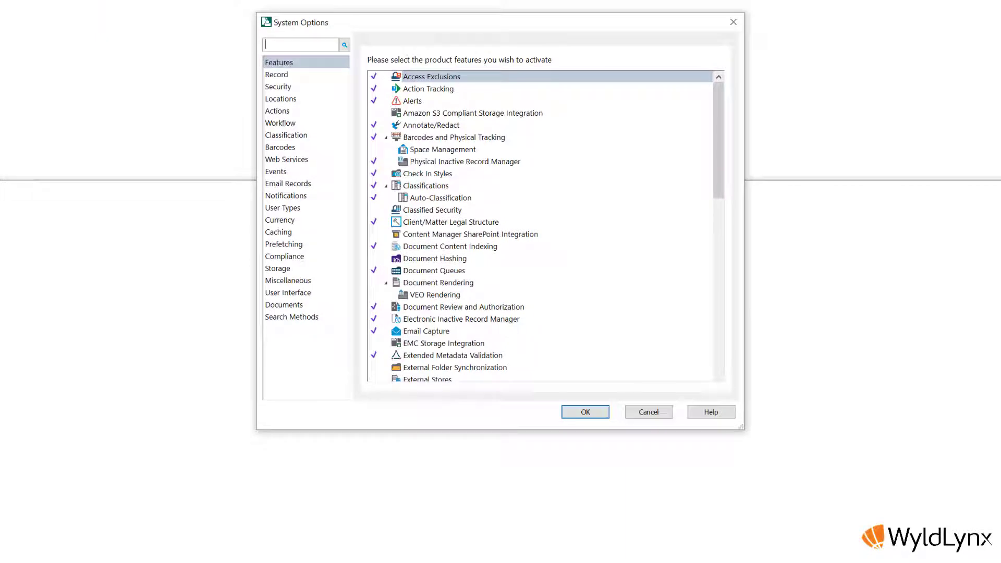
type("location")
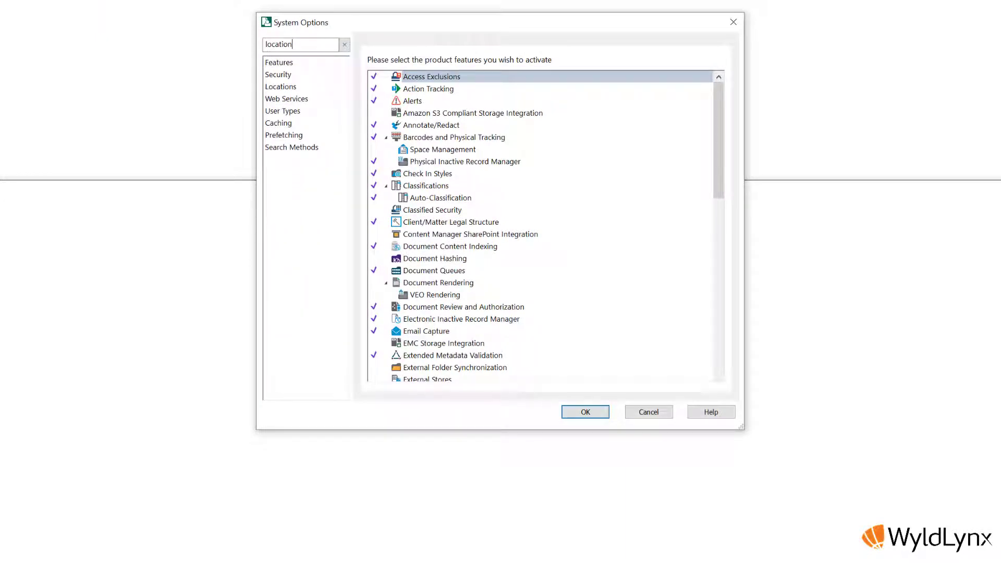
left_click(292, 87)
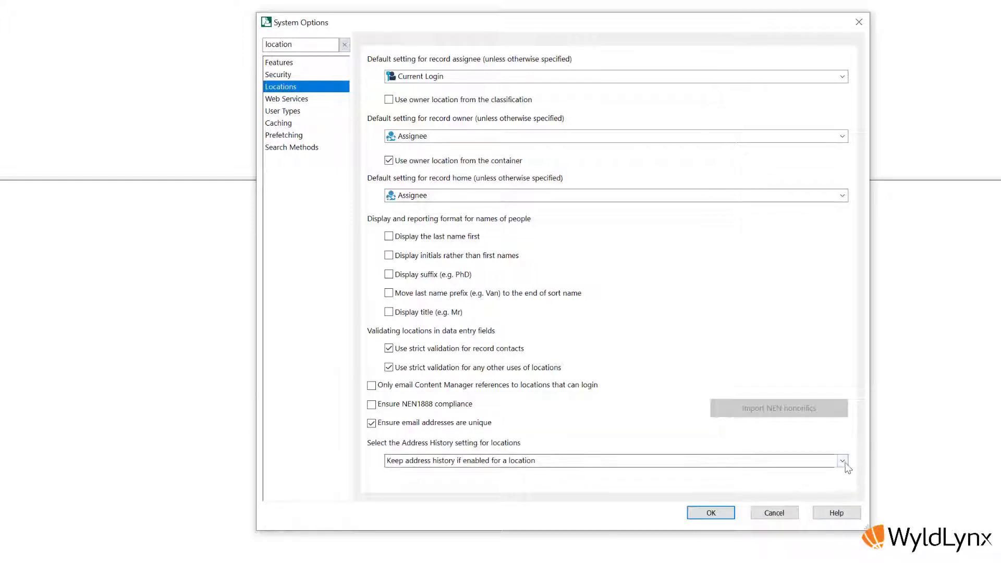
left_click(841, 461)
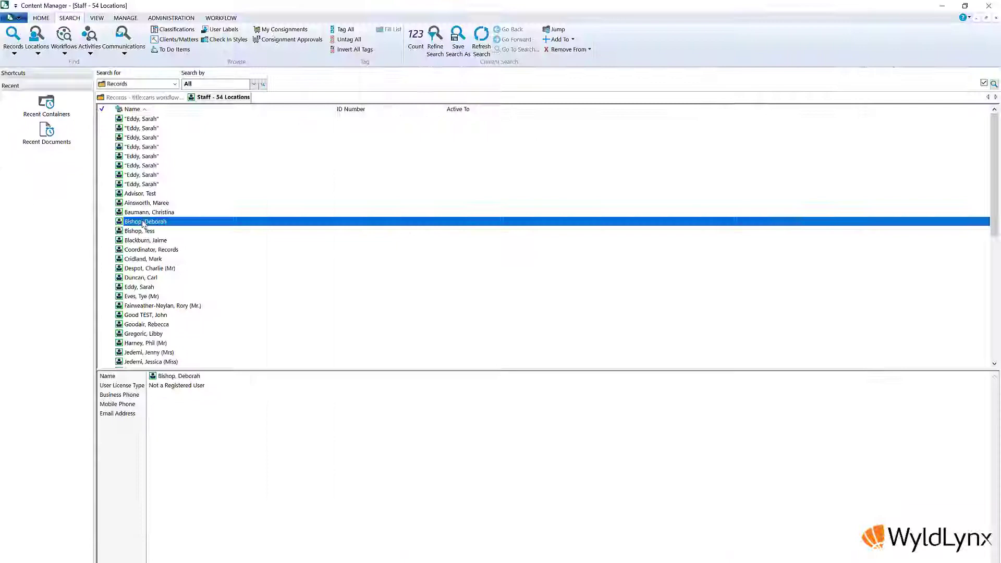
Tag the staff entries and bring up the actions menu for the tagged locations.
right_click(143, 224)
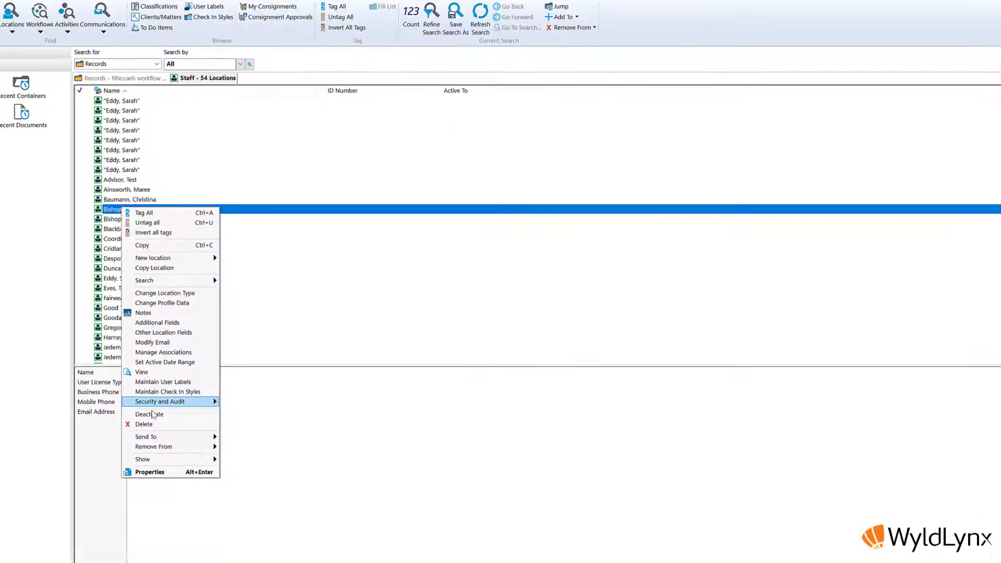
left_click(163, 425)
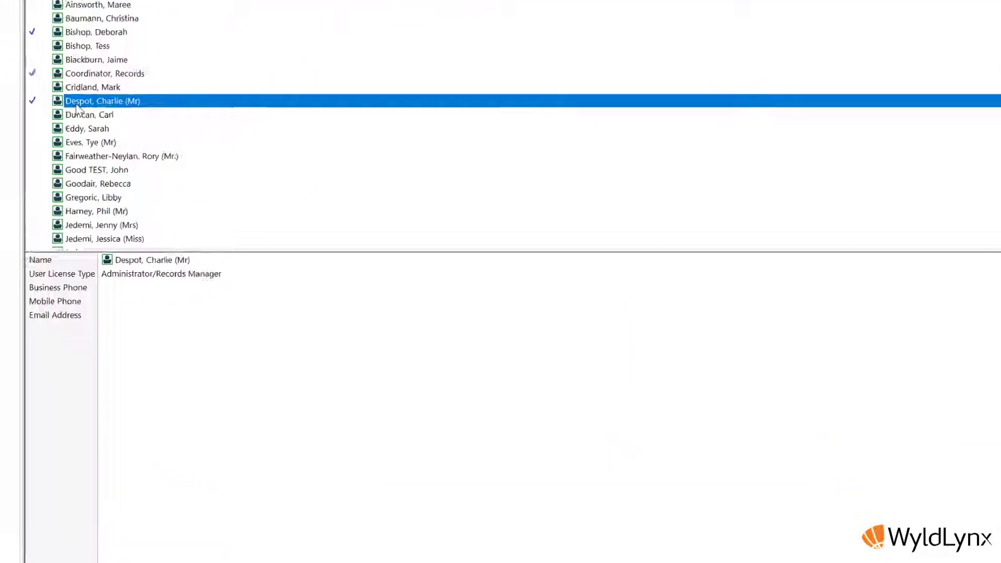
right_click(132, 269)
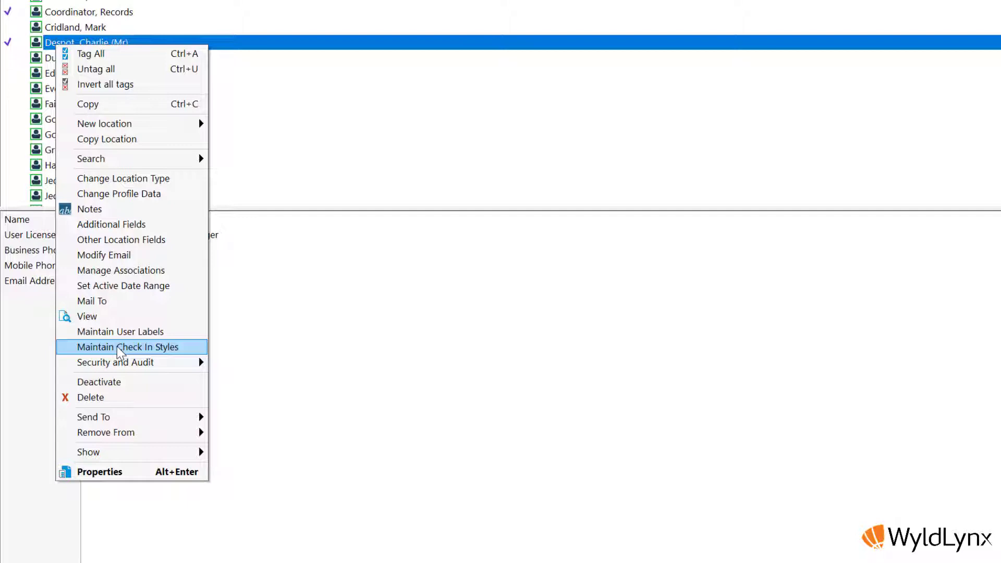
For all tagged locations, add ACS Director under the Member Of association.
left_click(121, 270)
left_click(580, 210)
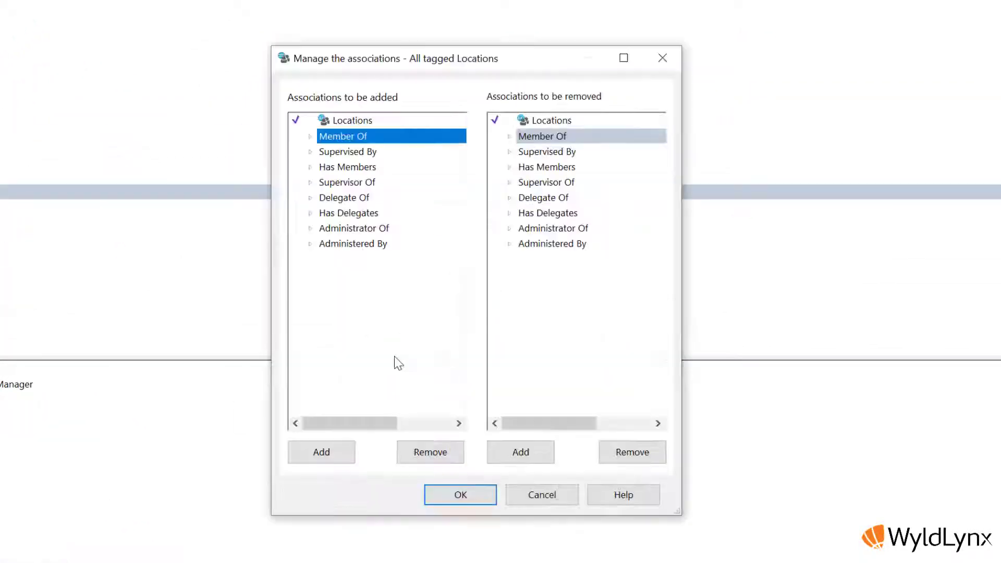
left_click(309, 136)
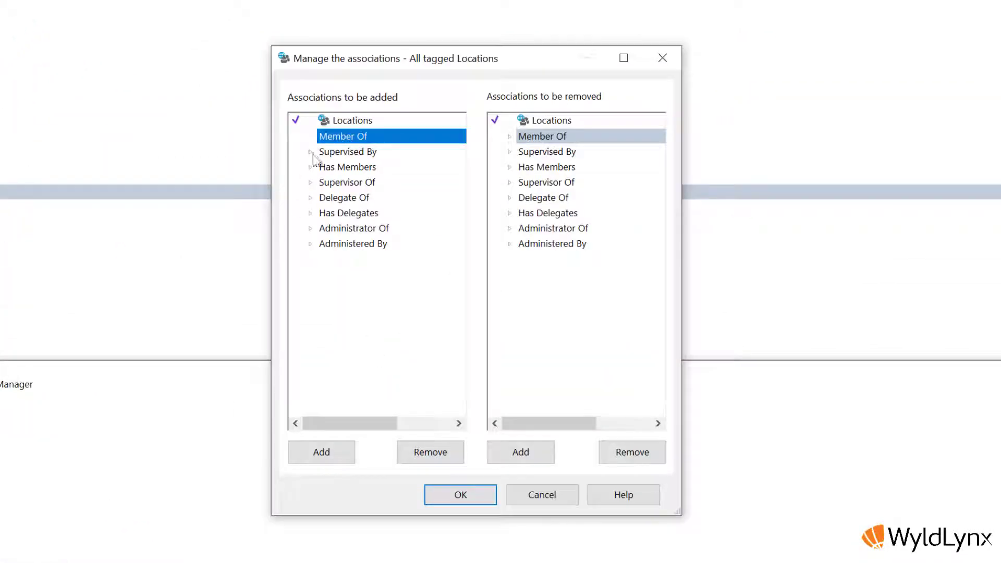
left_click(328, 453)
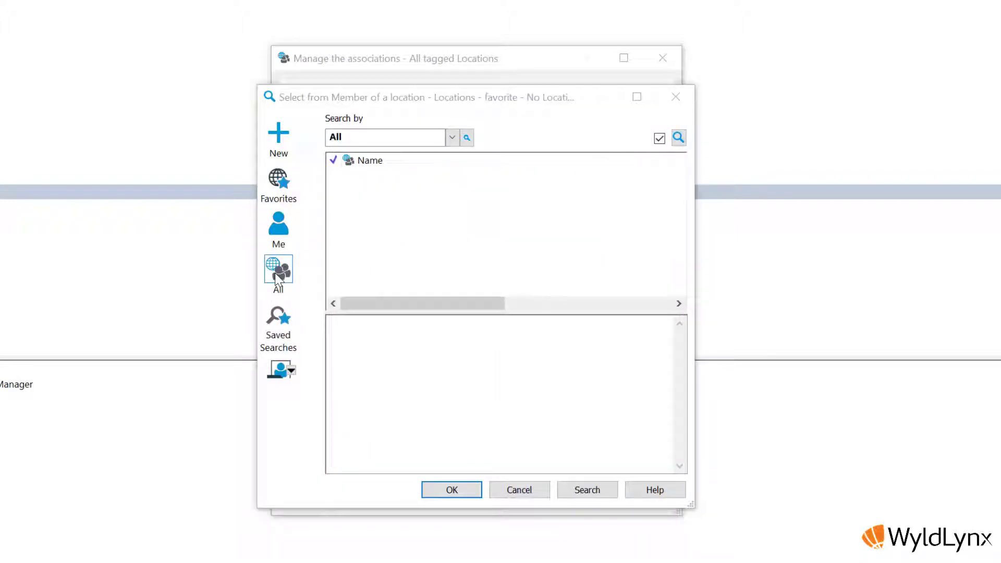
left_click(274, 273)
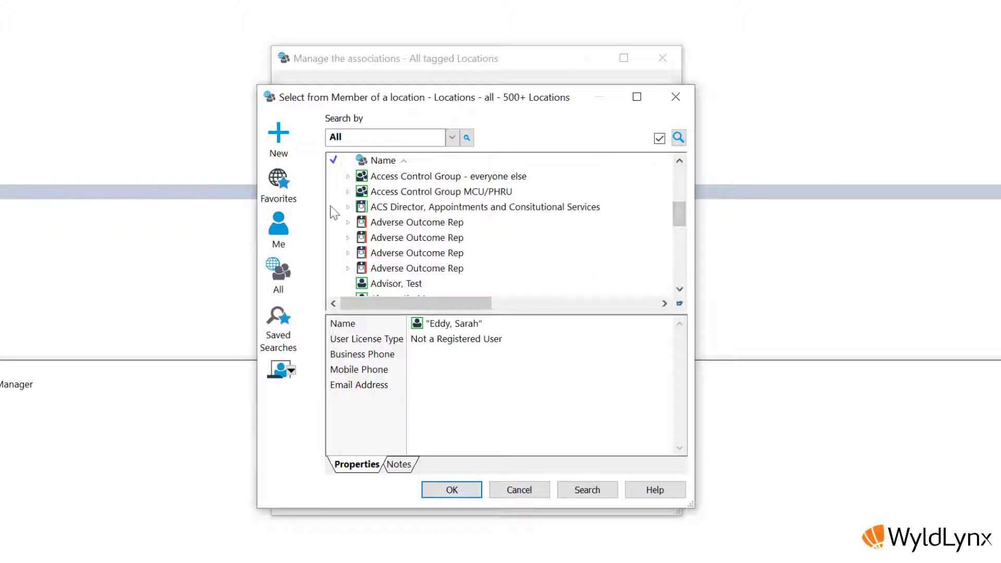
left_click(332, 206)
left_click(451, 490)
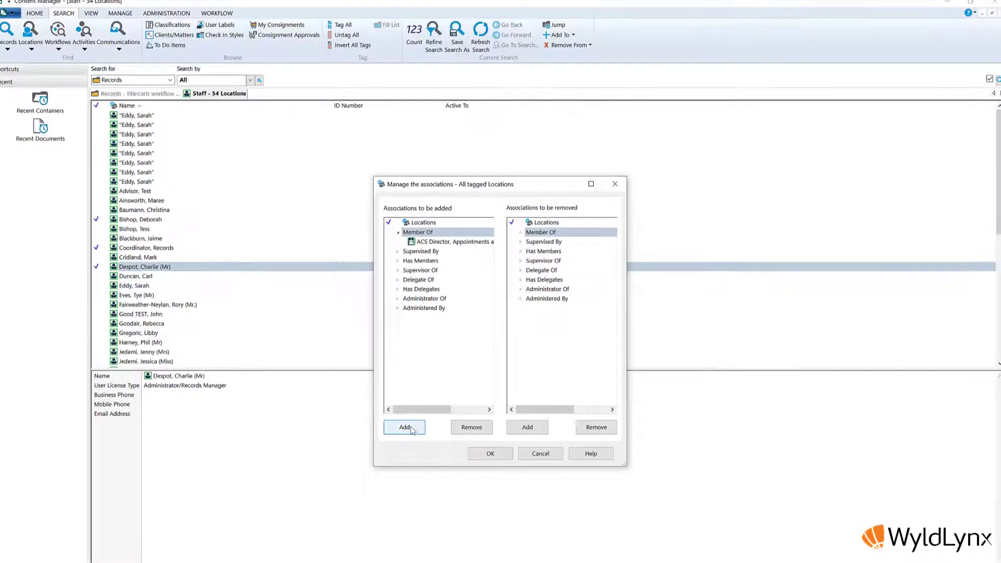
Apply the new associations and bring up the selected person's e-mail addresses.
left_click(490, 453)
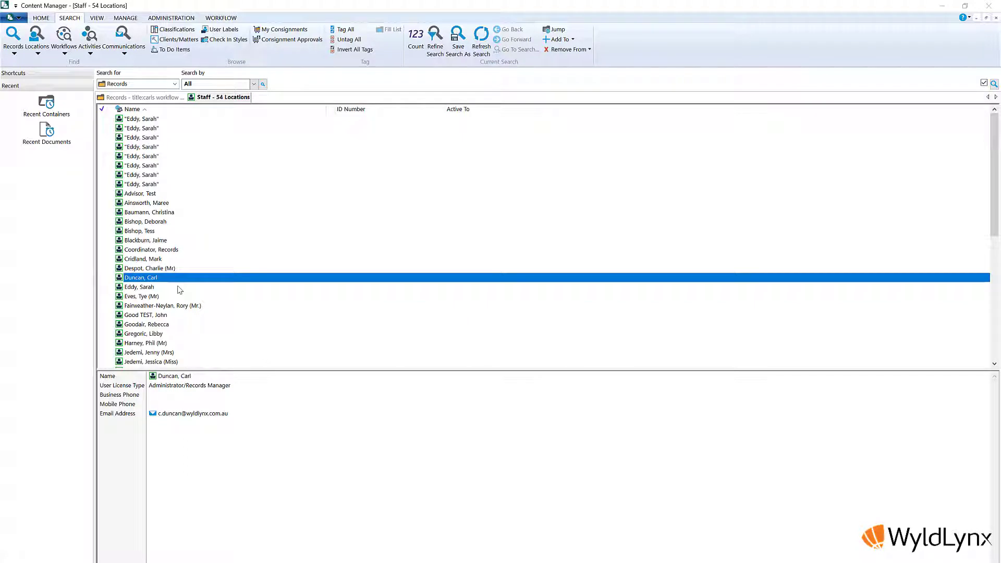
key("Return")
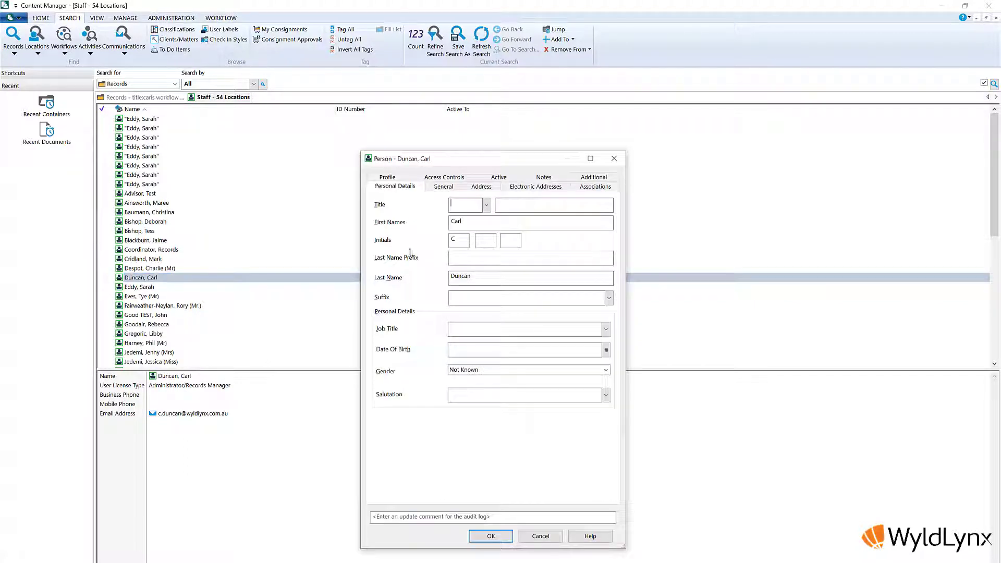
left_click(519, 187)
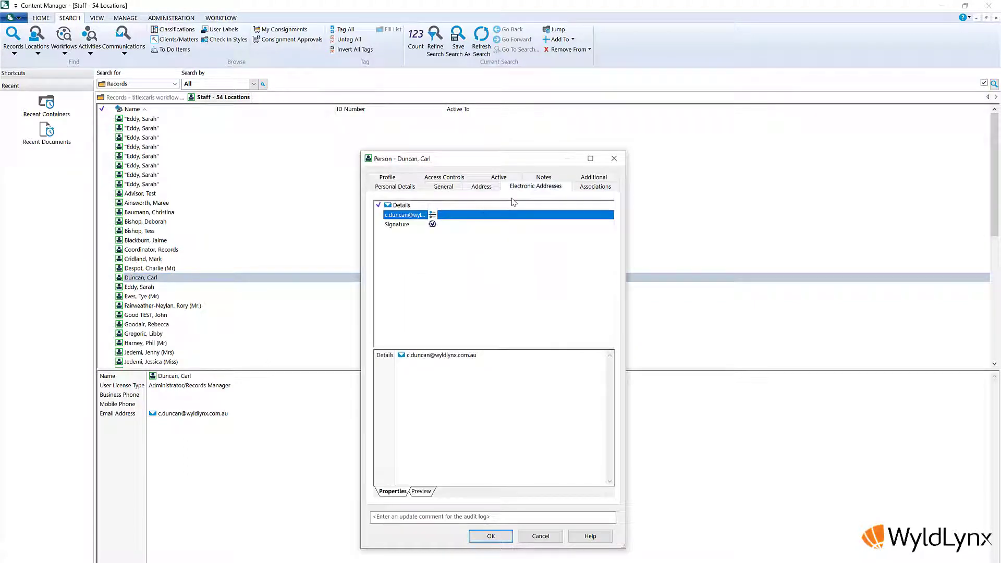
Make the person's e-mail address their default and save the person's details.
right_click(403, 218)
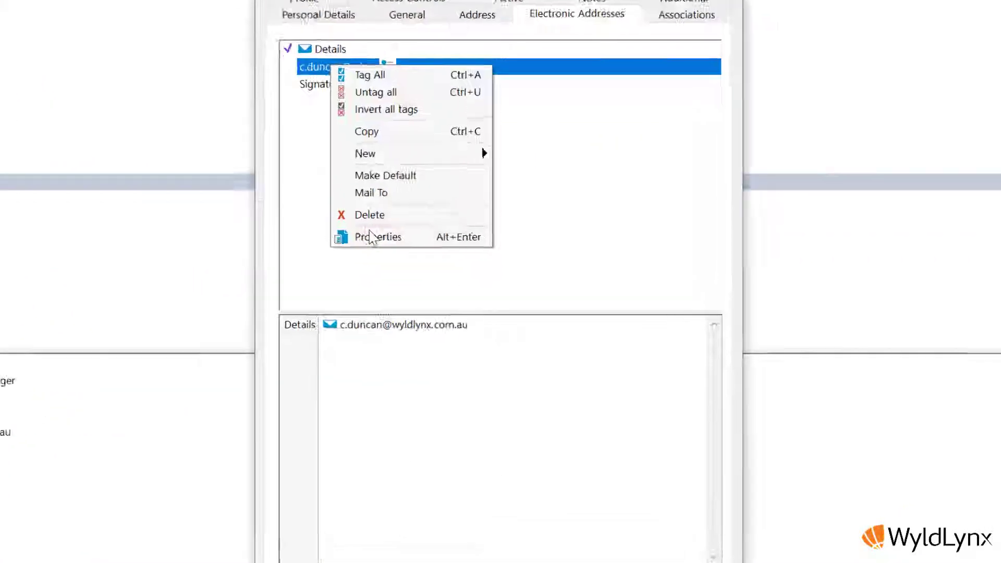
left_click(371, 237)
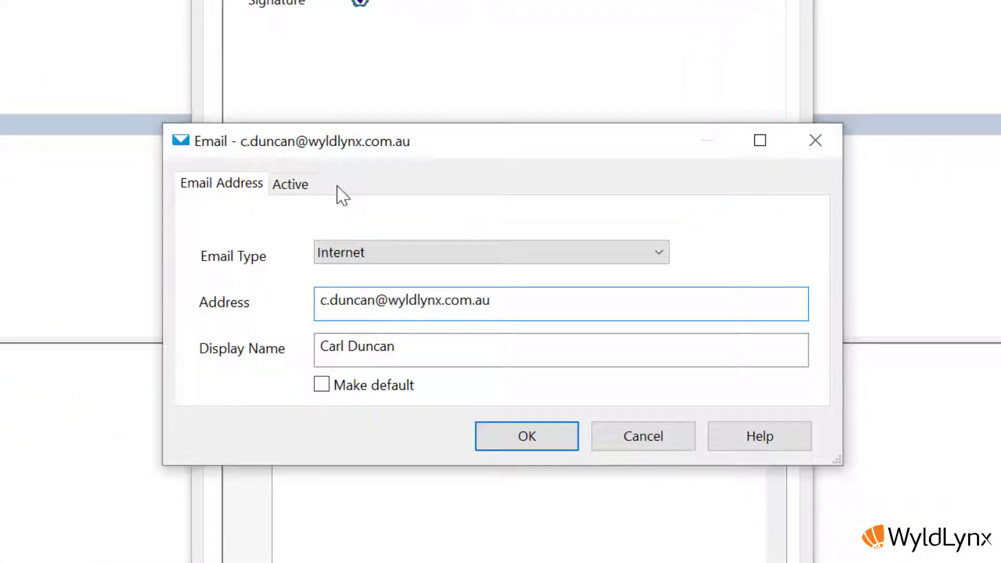
left_click(328, 388)
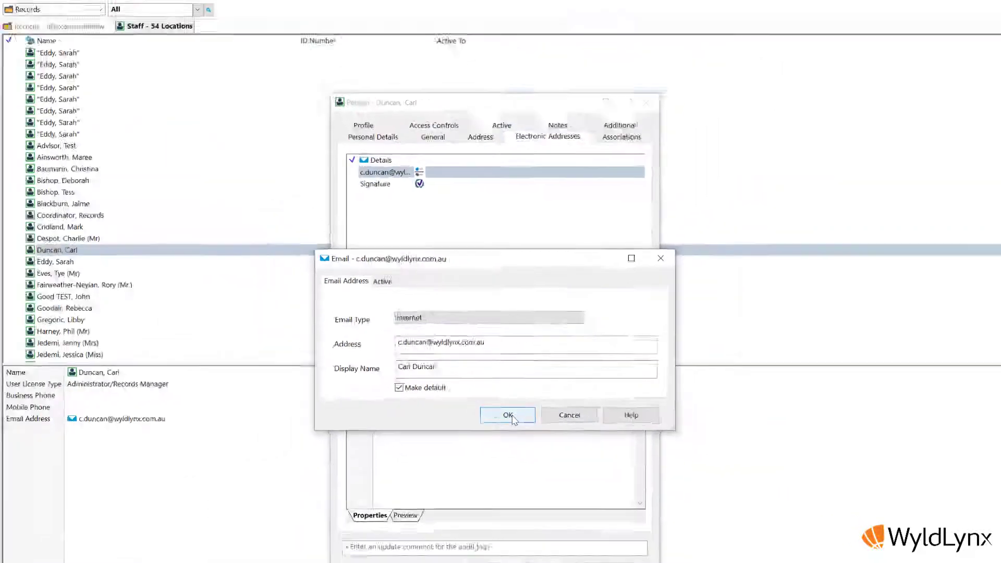
left_click(534, 439)
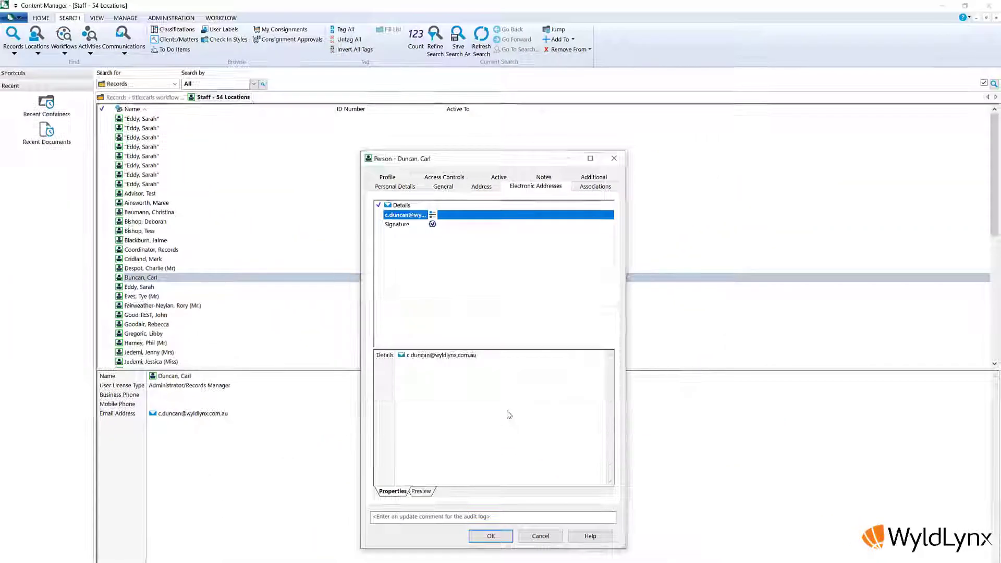
left_click(491, 537)
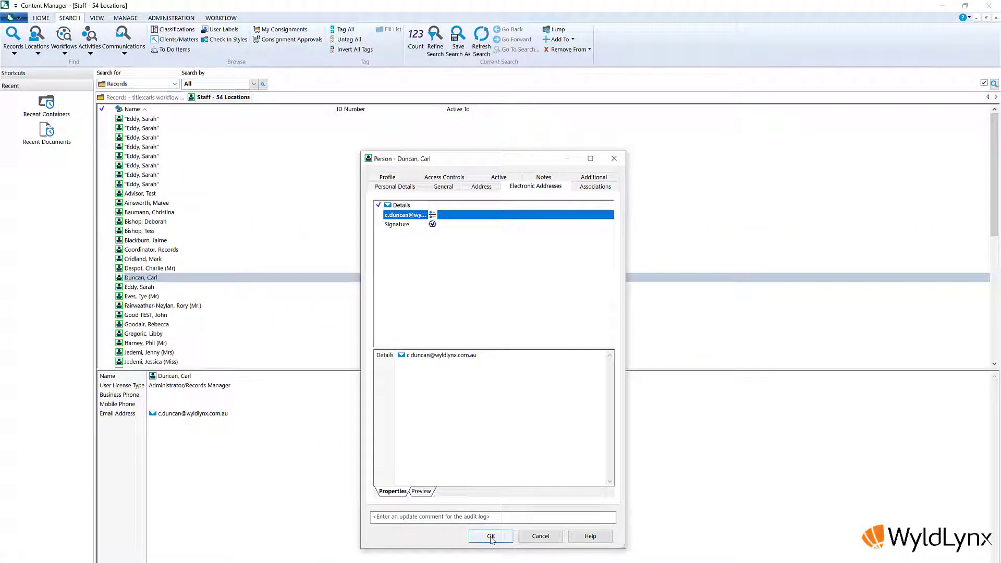
Operate the main application menu and the person's e-mail address field.
left_click(12, 17)
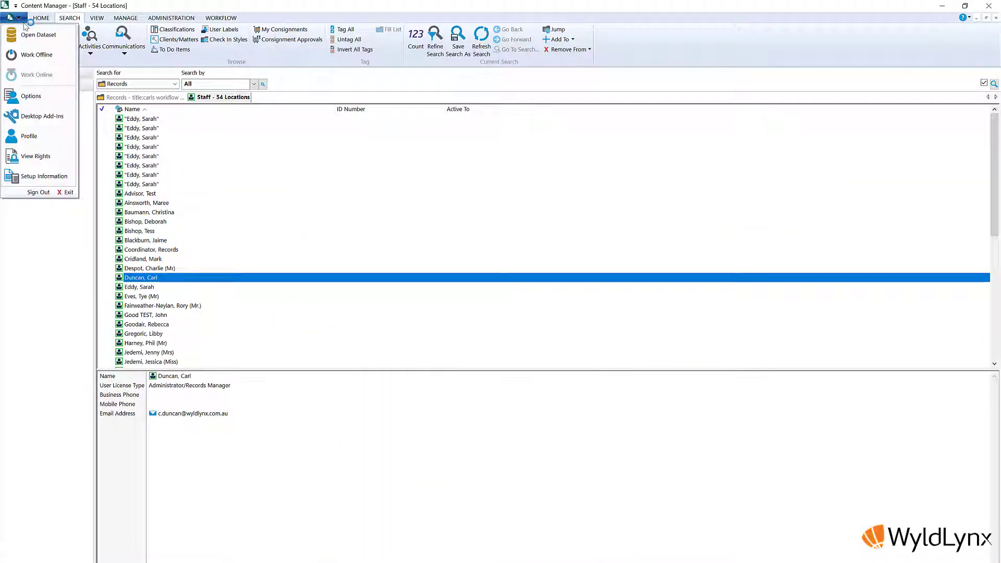
left_click(21, 136)
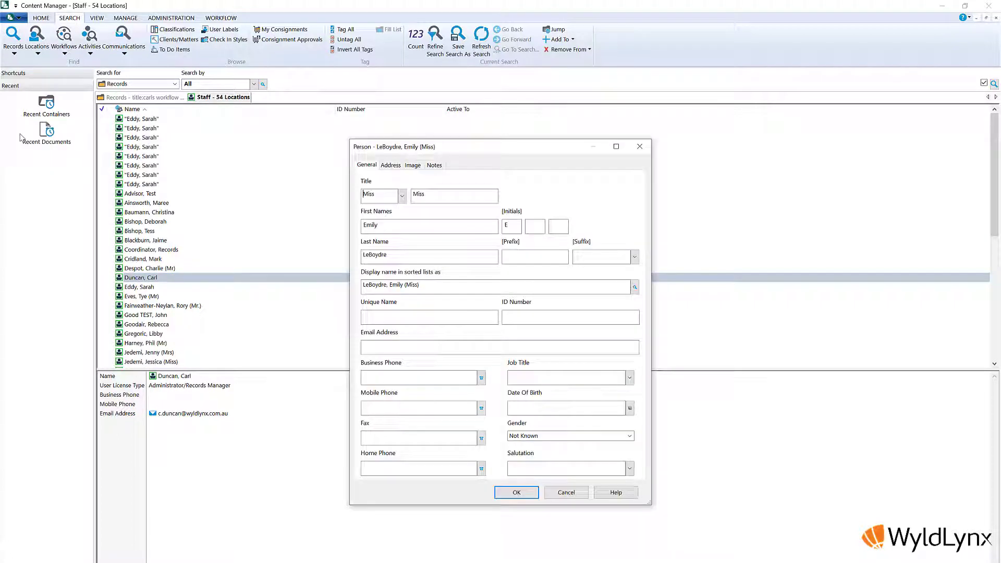
left_click(392, 345)
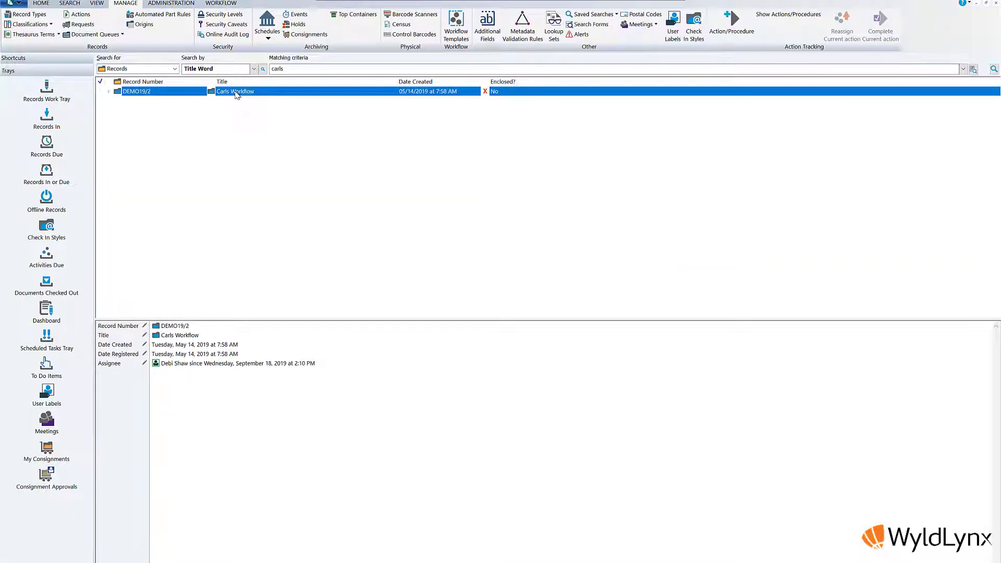
Attach Author contacts to the Carls Workflow record through Locations > Attach Contact.
right_click(236, 93)
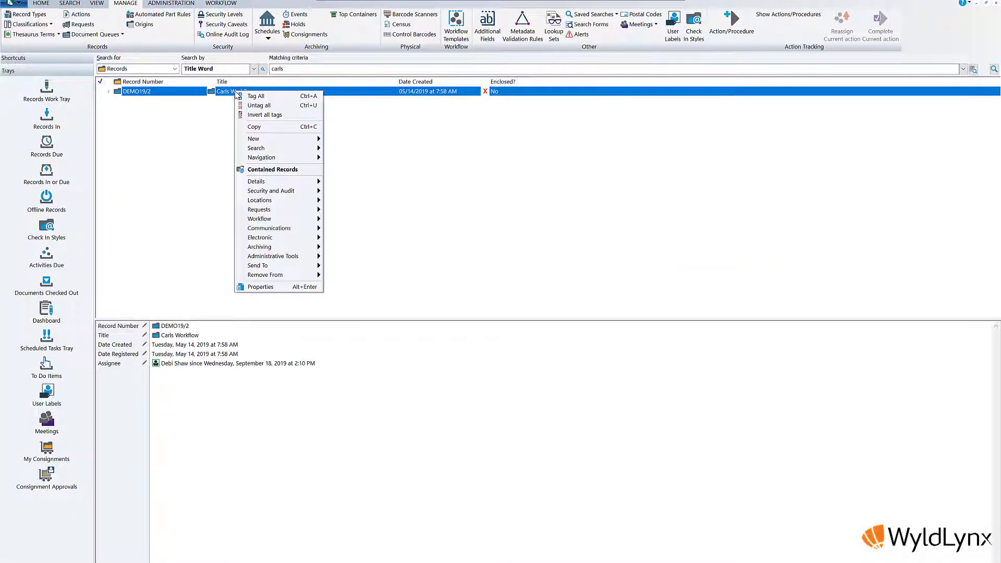
mouse_move(266, 203)
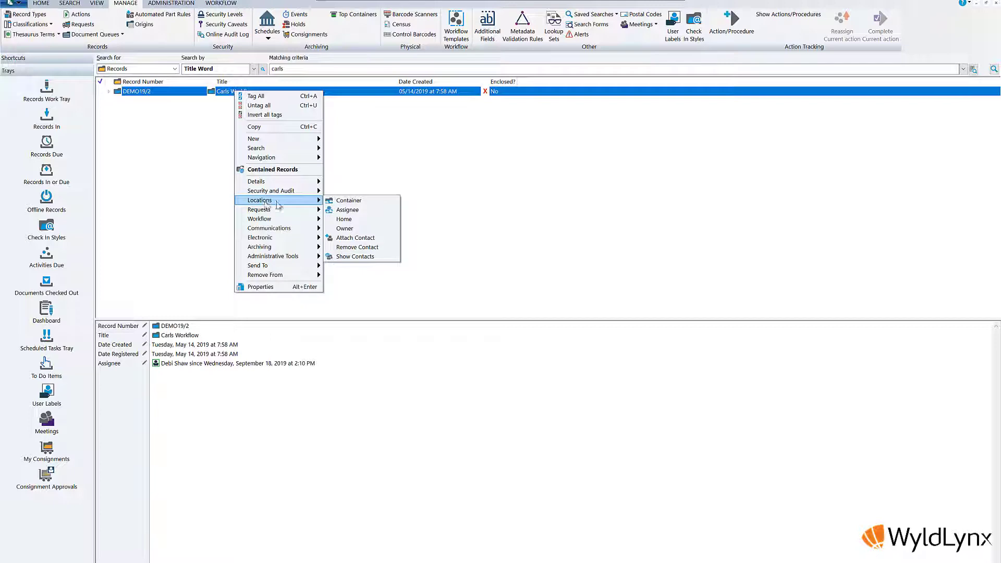
left_click(349, 238)
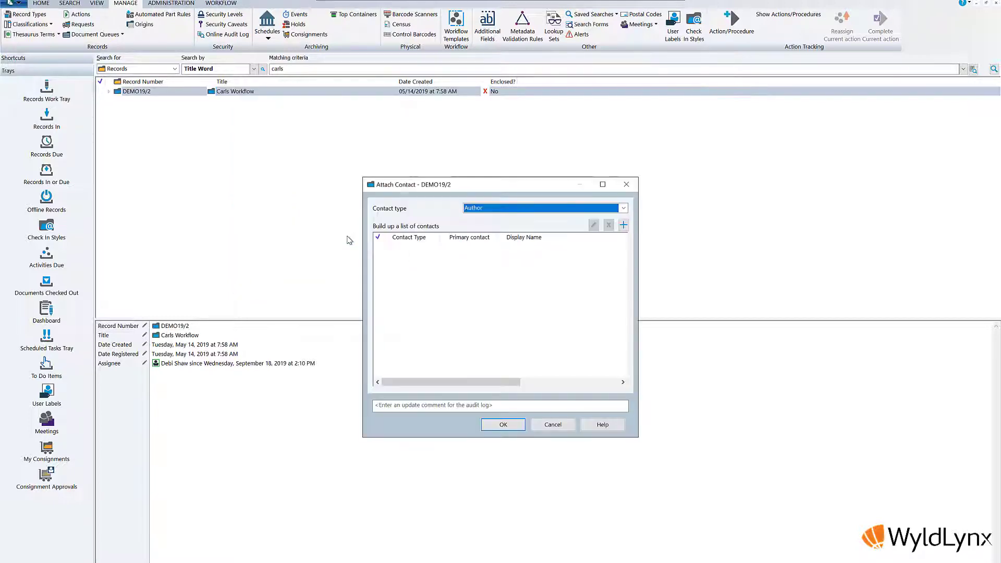
left_click(623, 225)
left_click(536, 462)
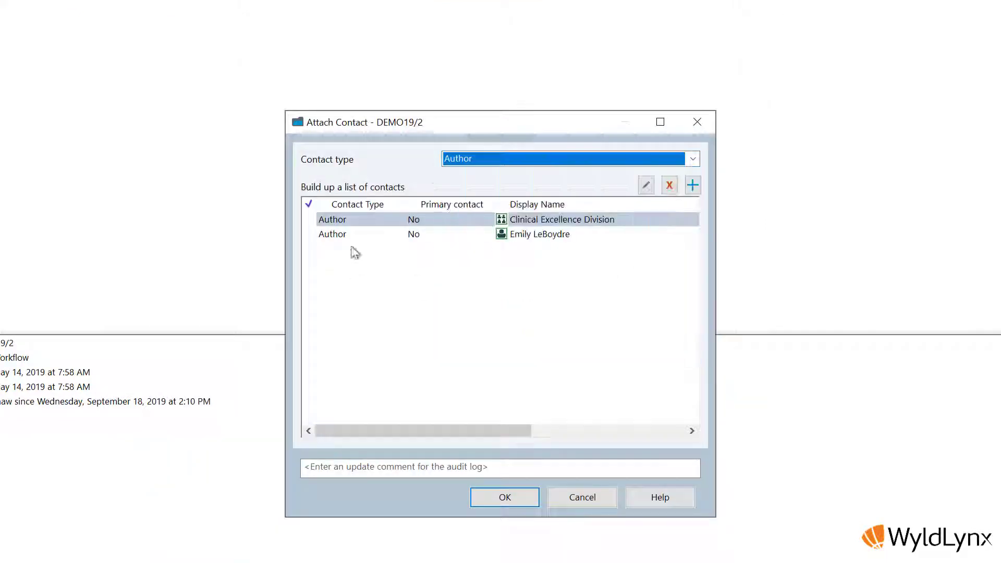
Change Clinical Excellence Division's contact type from Author to Client.
left_click(354, 220)
left_click(645, 186)
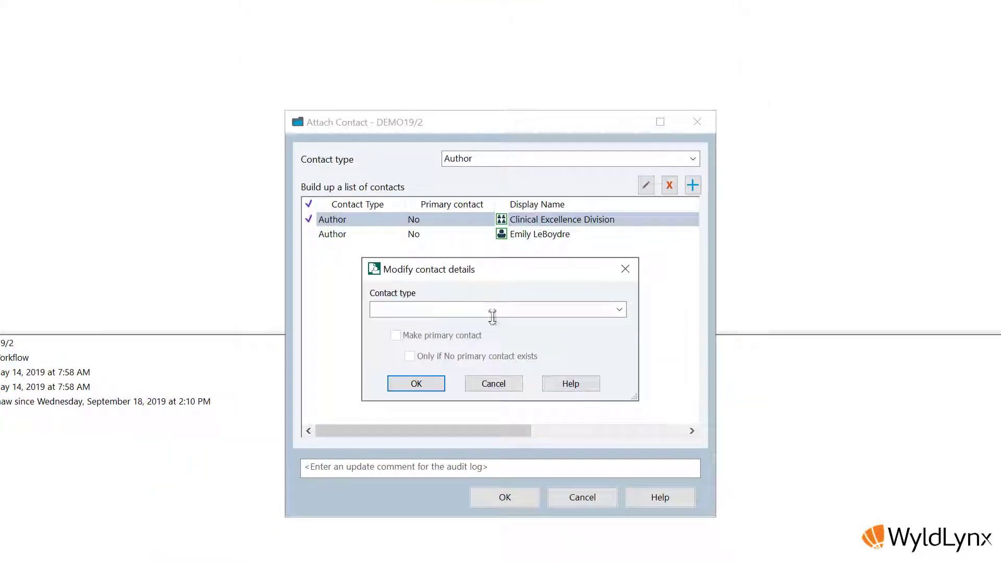
left_click(618, 310)
left_click(384, 374)
left_click(409, 384)
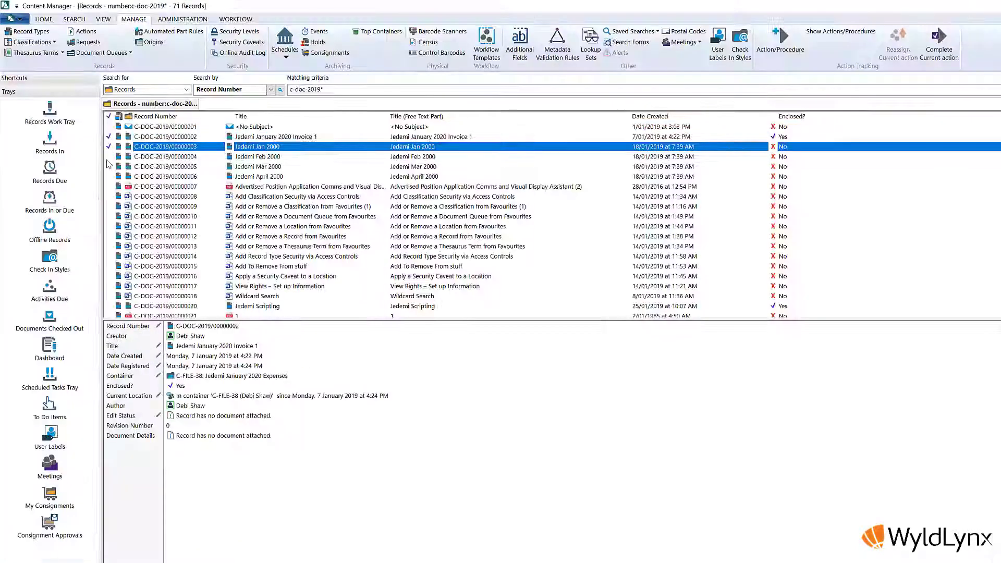
Save the attached contacts and bring up the Jedemi Feb 2000 record's actions.
left_click(198, 157)
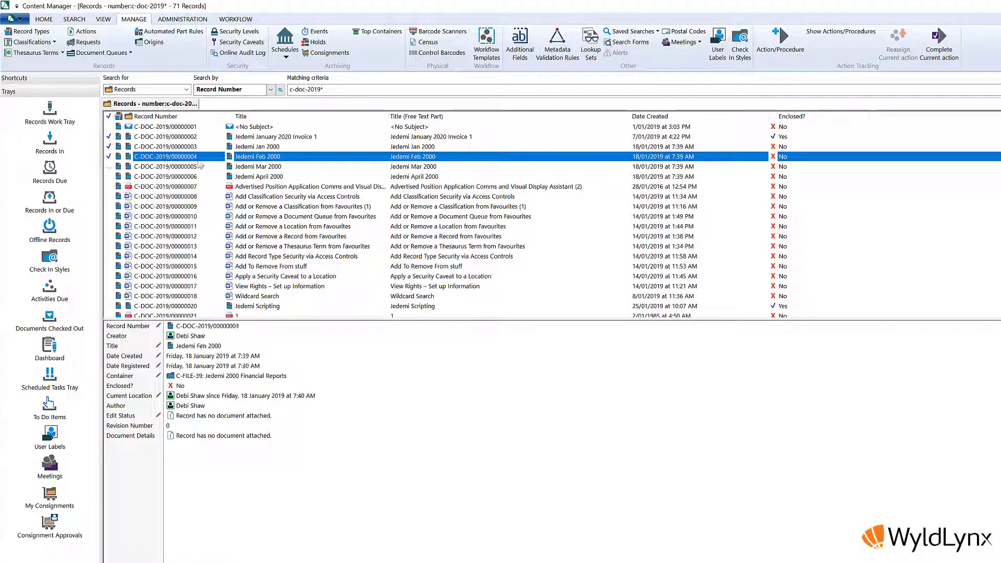
right_click(198, 163)
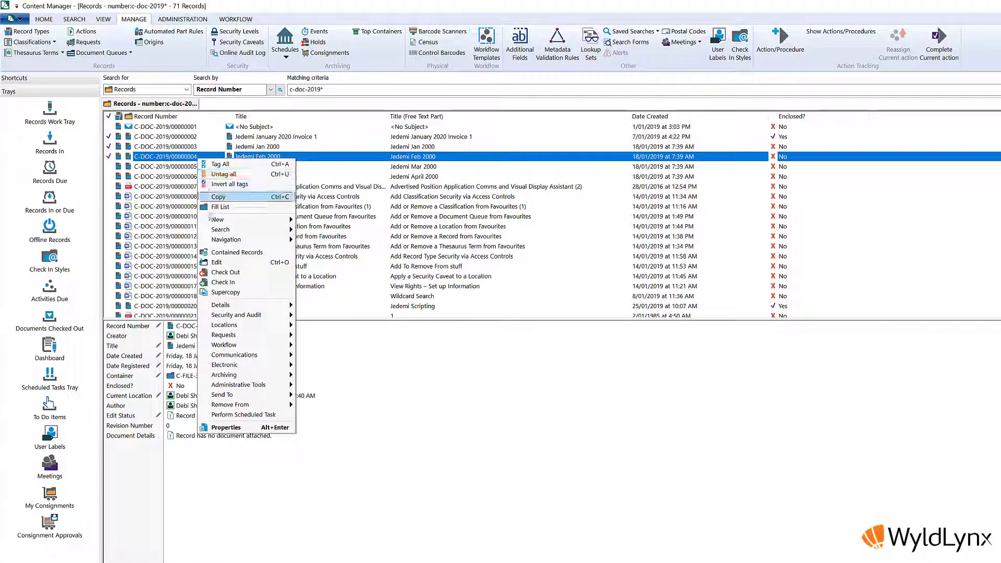
mouse_move(242, 306)
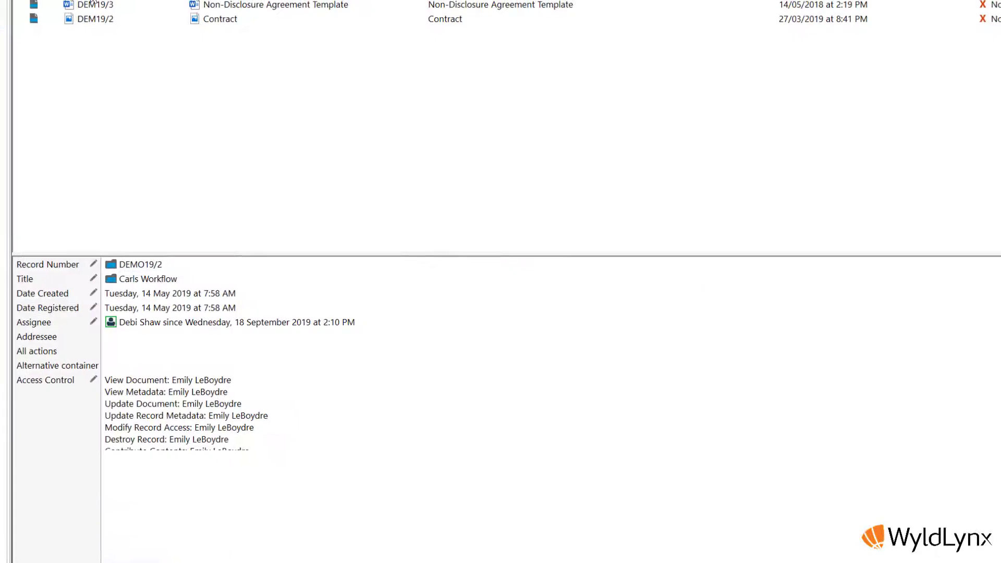
Restrict View Document on Contract DEM19/6 to the person taken from its container.
right_click(45, 6)
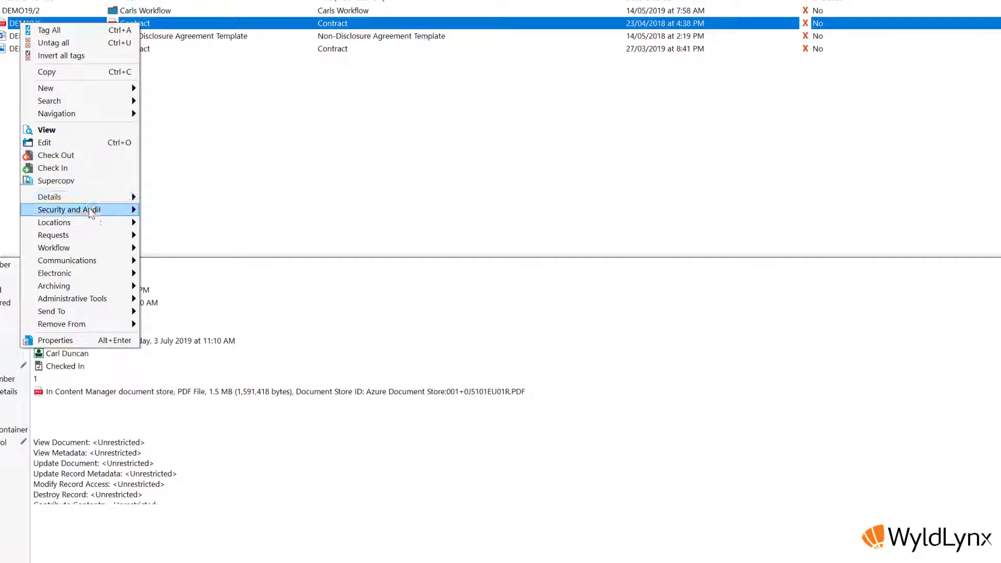
mouse_move(112, 211)
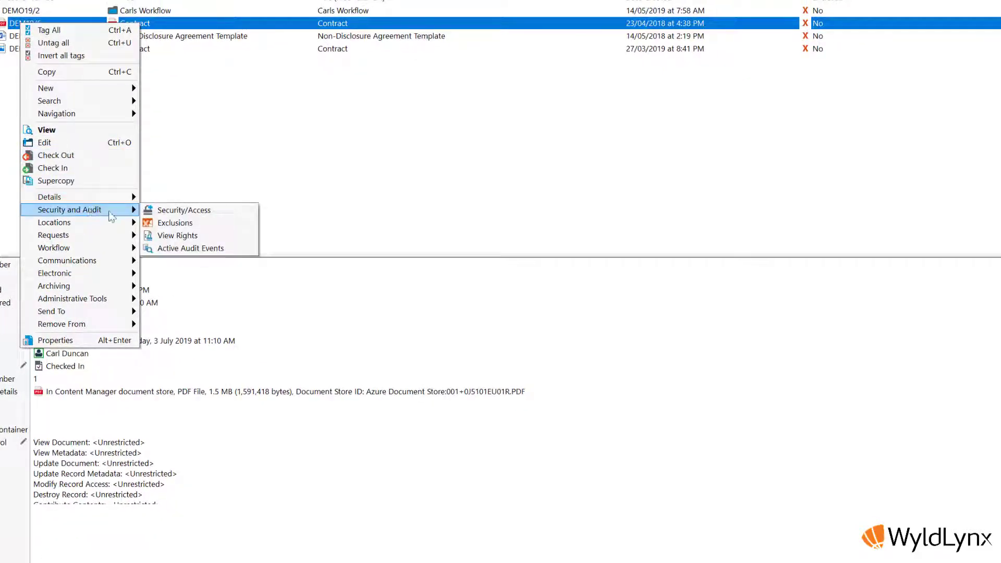
left_click(162, 211)
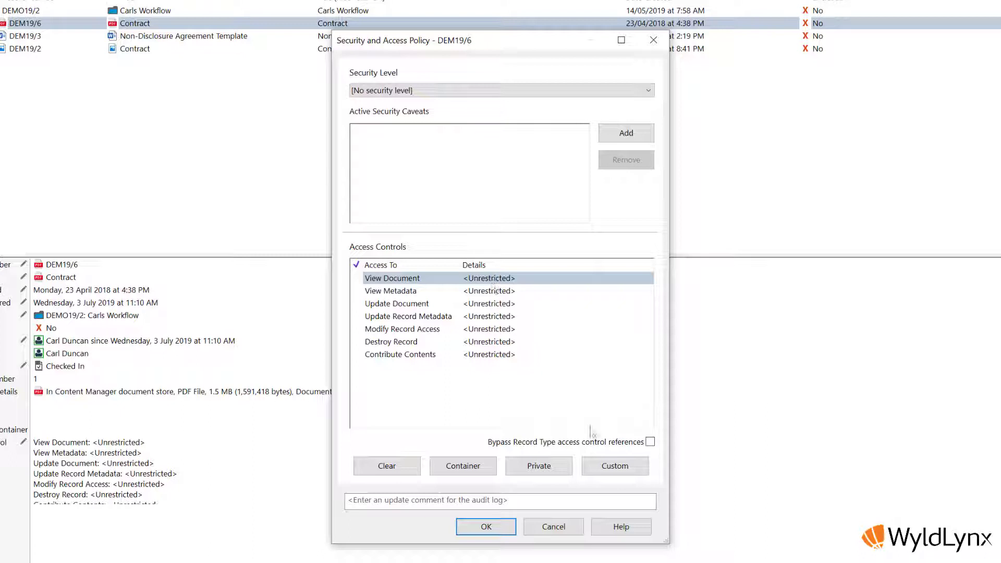
left_click(637, 470)
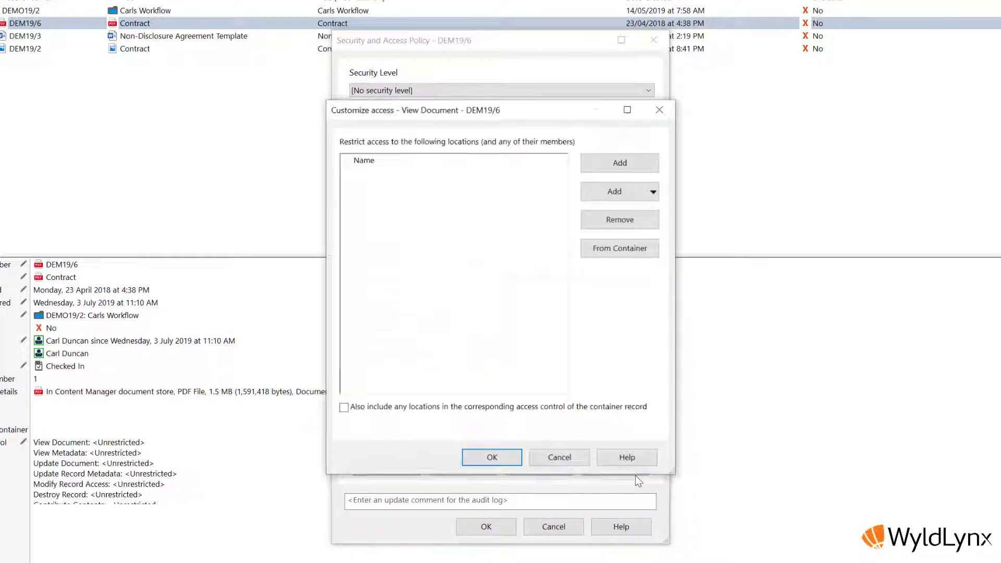
left_click(619, 249)
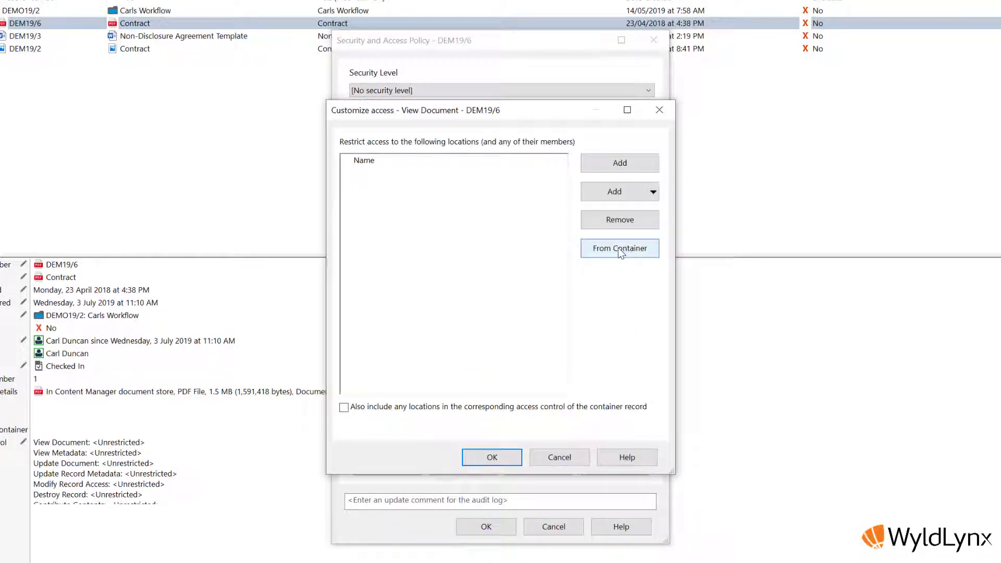
left_click(492, 457)
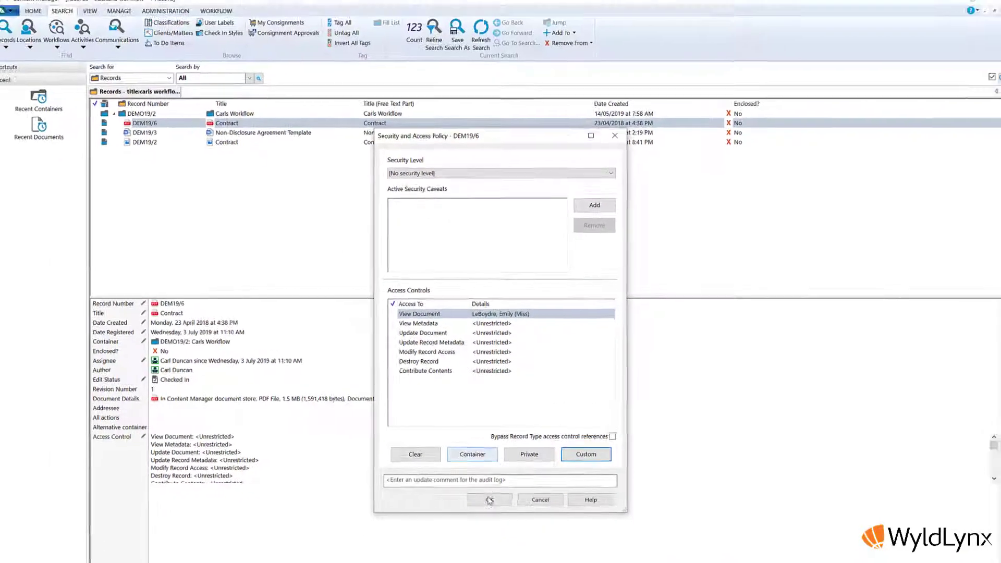
left_click(488, 511)
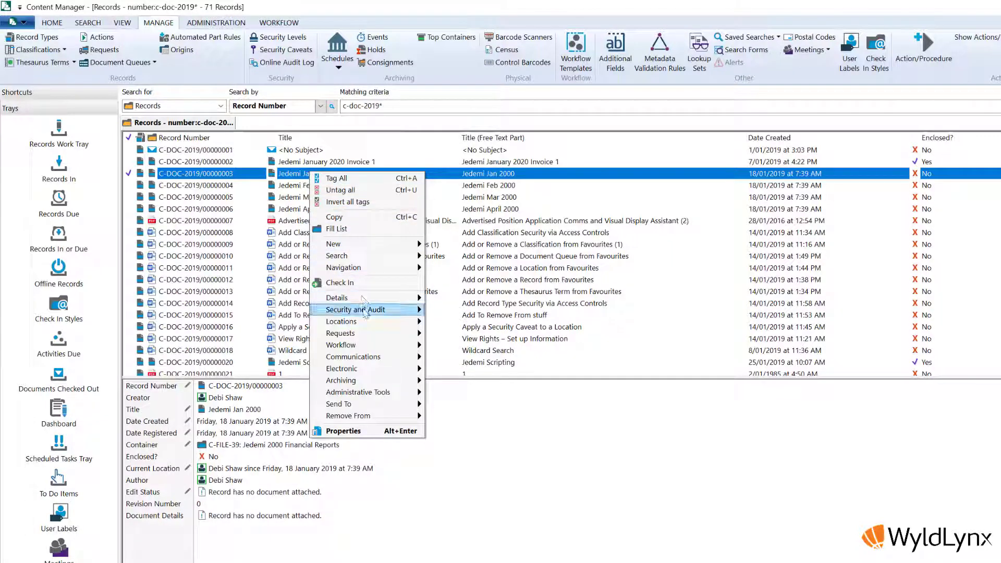
Open Maintain User Labels for the Jedemi Pty Ltd internal location.
mouse_move(365, 312)
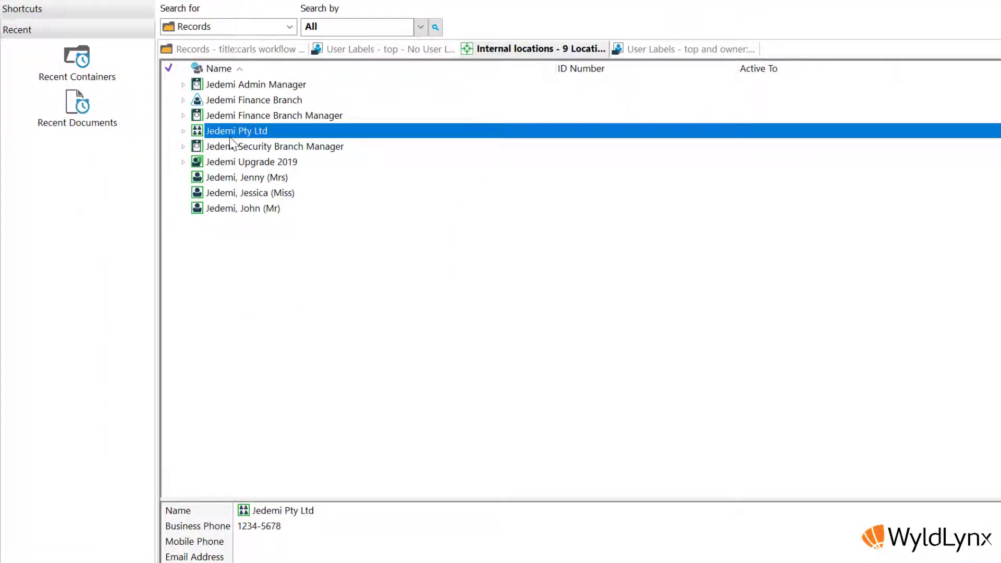
right_click(229, 140)
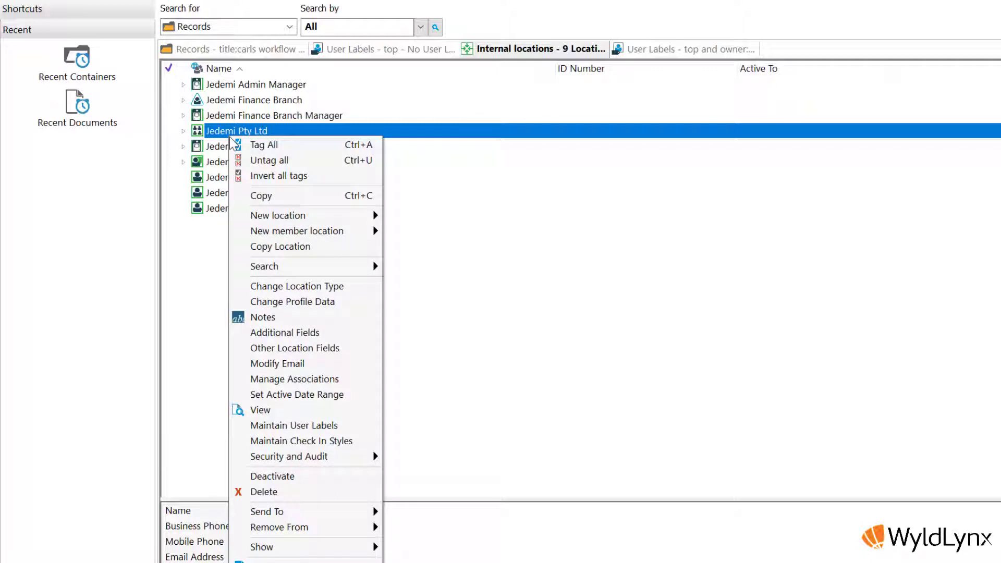
left_click(301, 426)
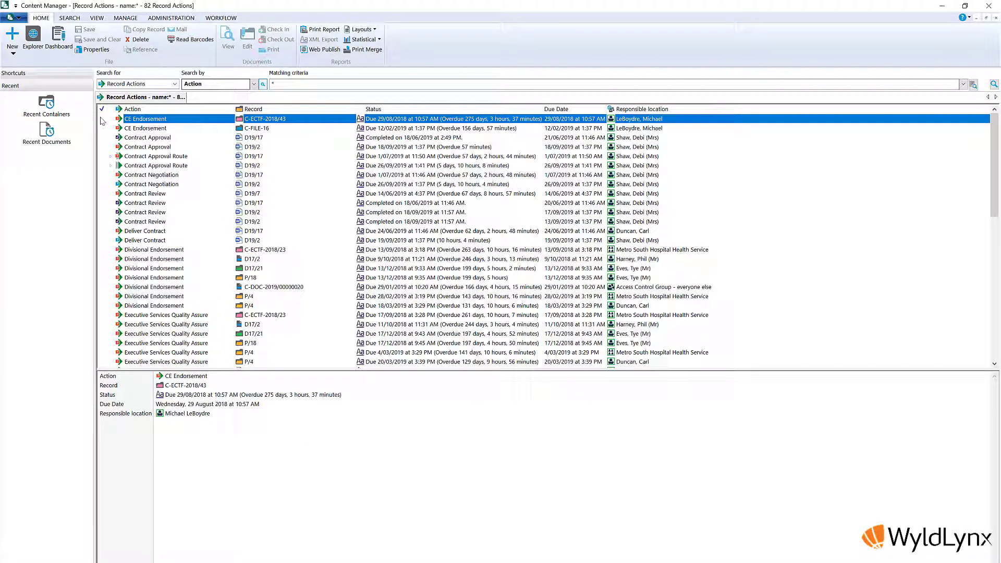
Tag CE Endorsement and another record action, then delete all tagged actions with Yes to All.
left_click(101, 127)
left_click(101, 138)
right_click(134, 131)
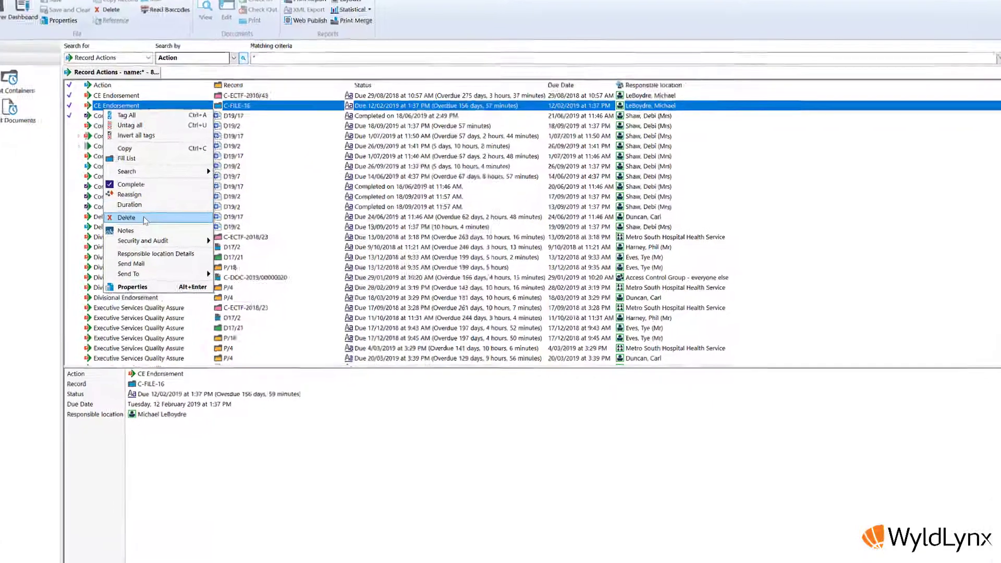
left_click(156, 231)
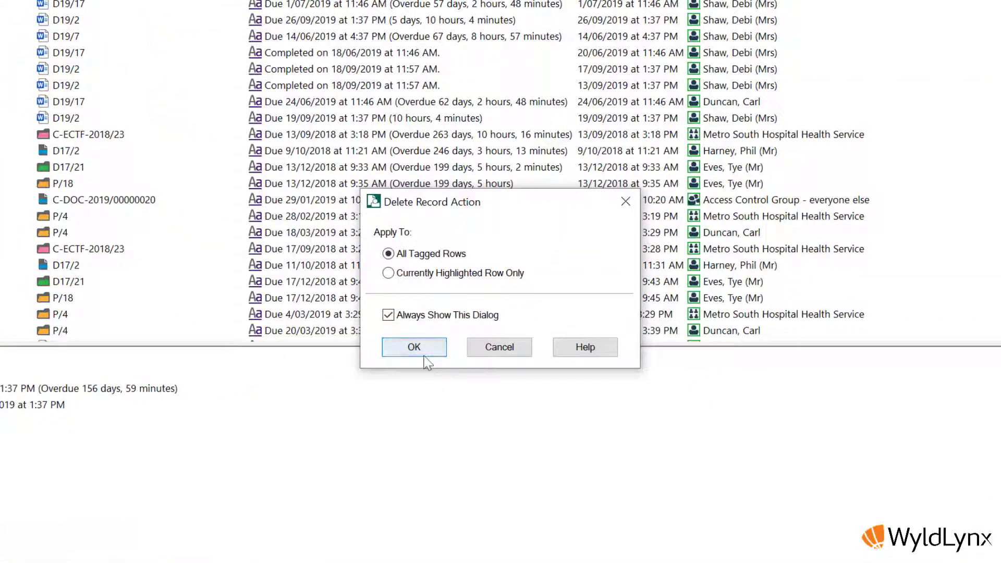
left_click(459, 380)
left_click(458, 369)
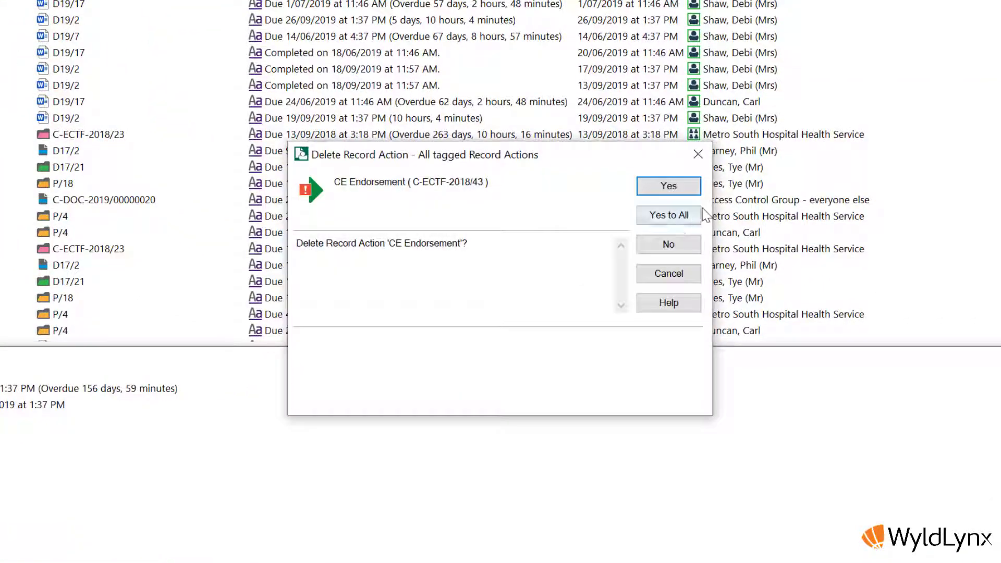
left_click(672, 215)
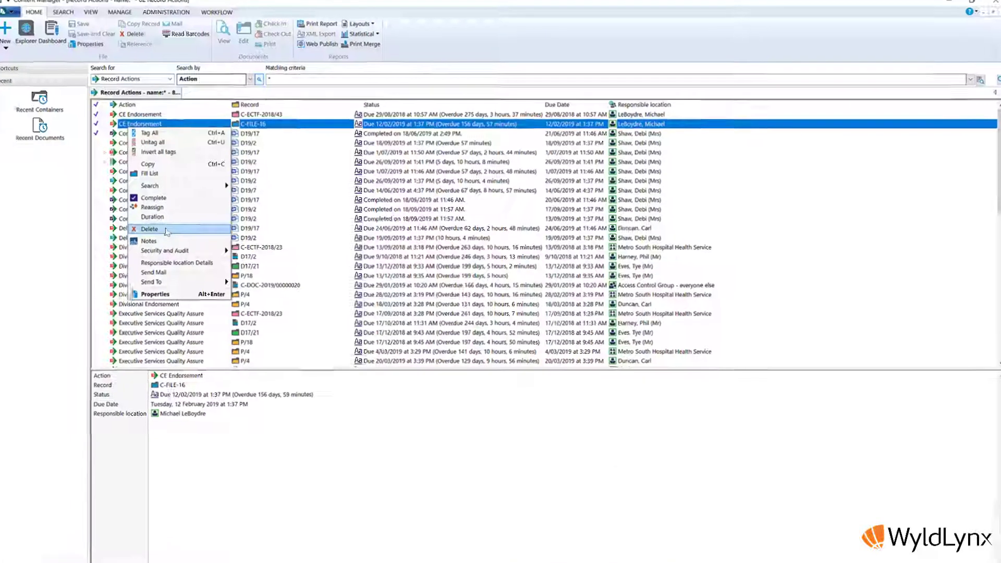
left_click(151, 224)
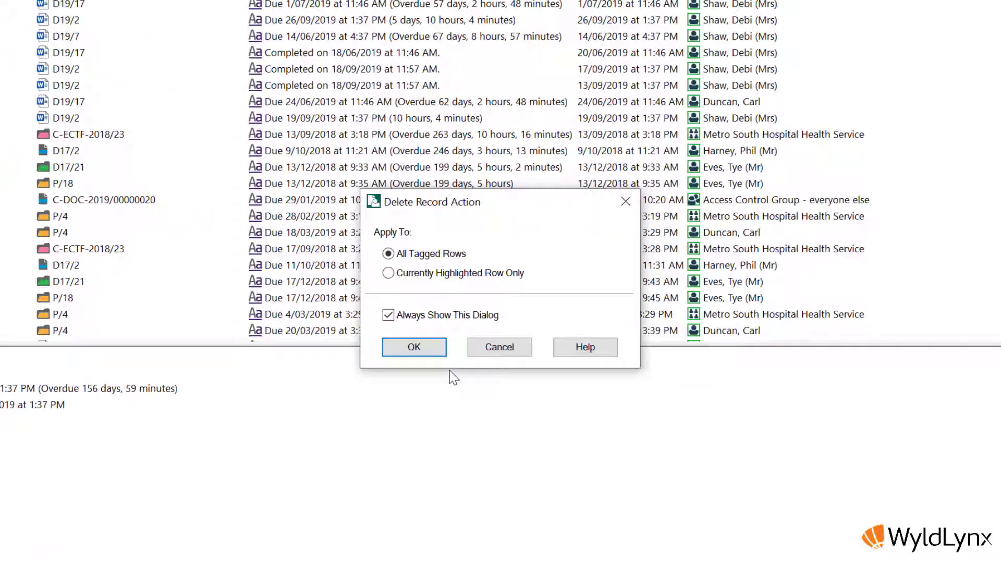
left_click(424, 354)
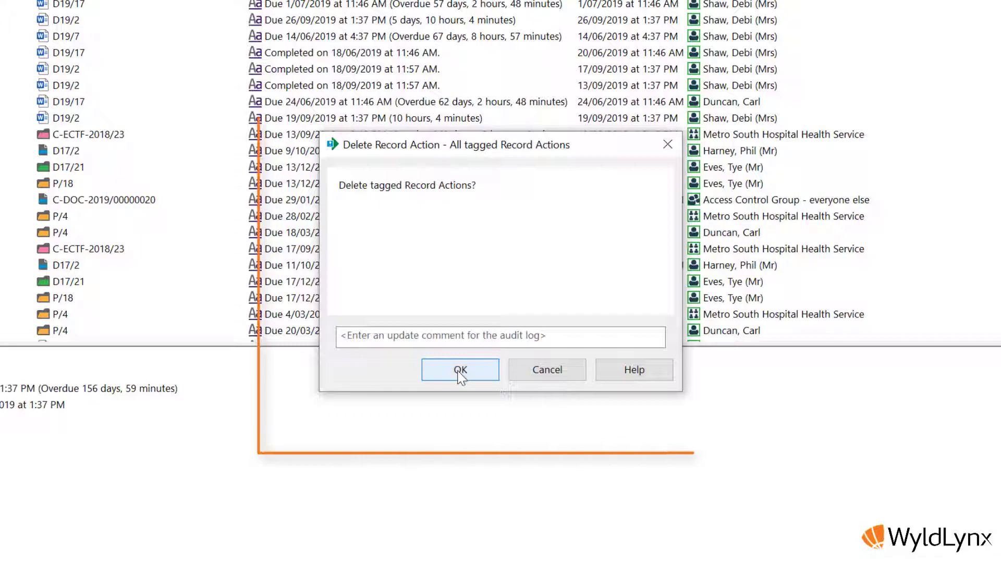
left_click(460, 370)
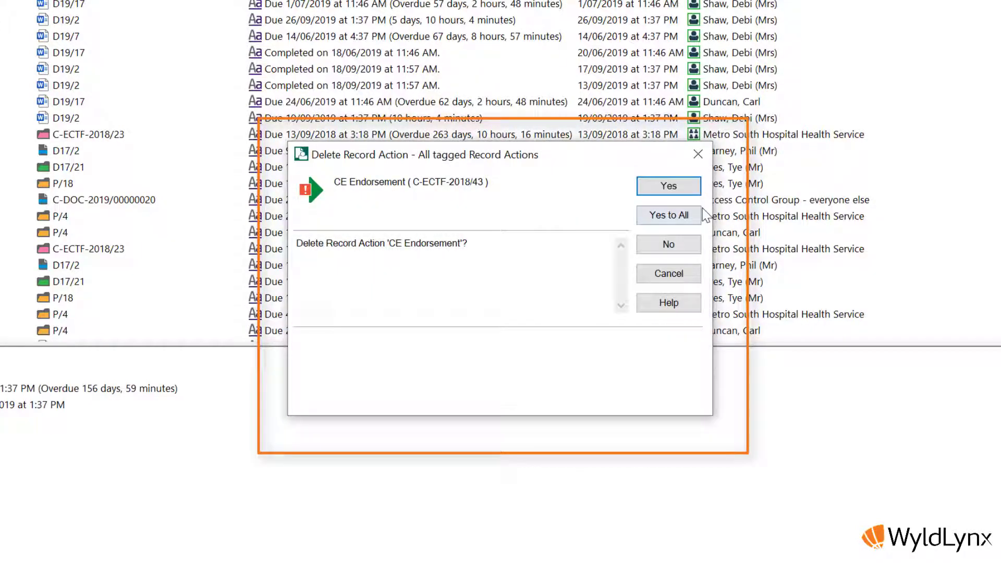
left_click(680, 215)
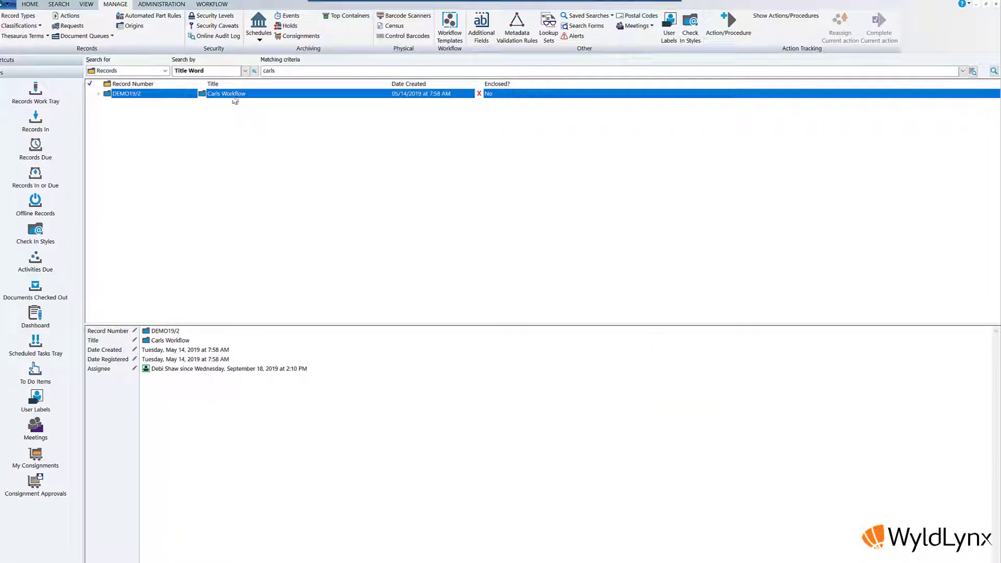
Add a Carls Workflow action that assigns other locations to subordinate actions without defaults.
right_click(233, 100)
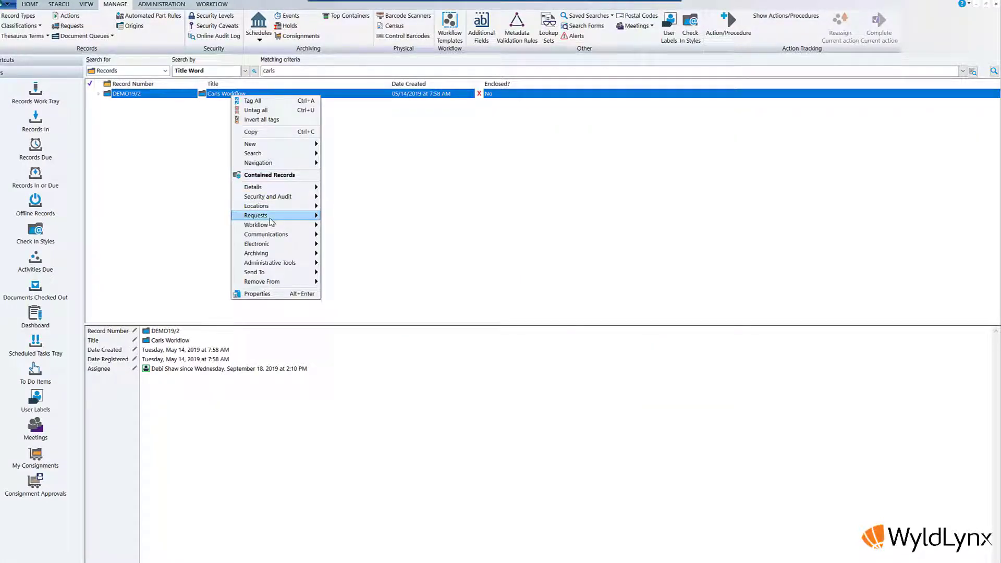
mouse_move(271, 215)
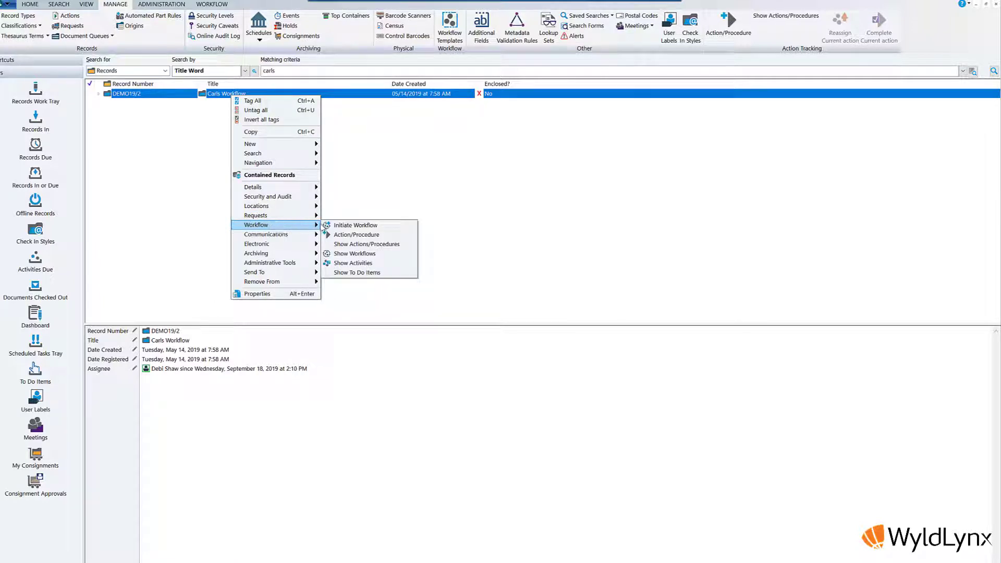
left_click(347, 235)
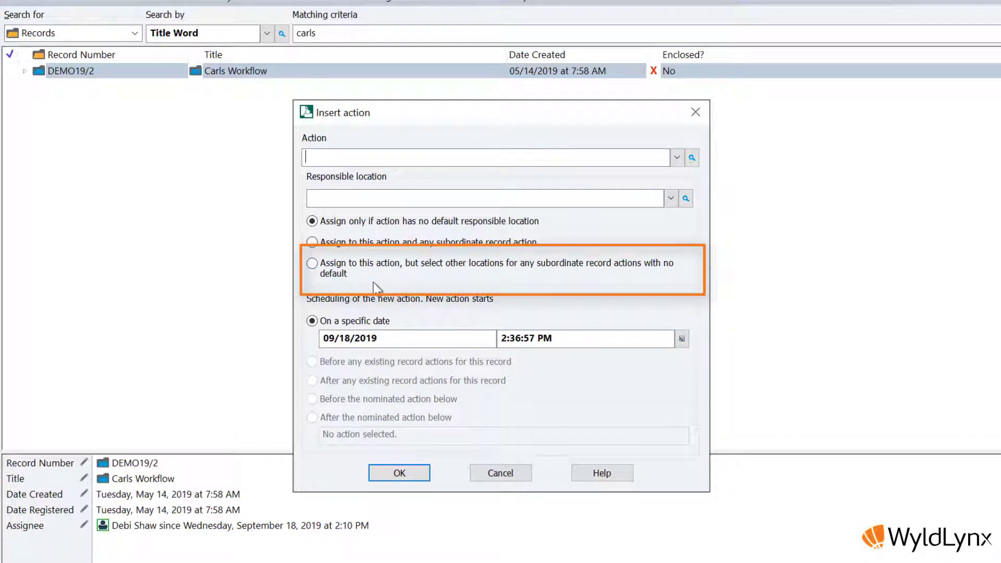
left_click(314, 269)
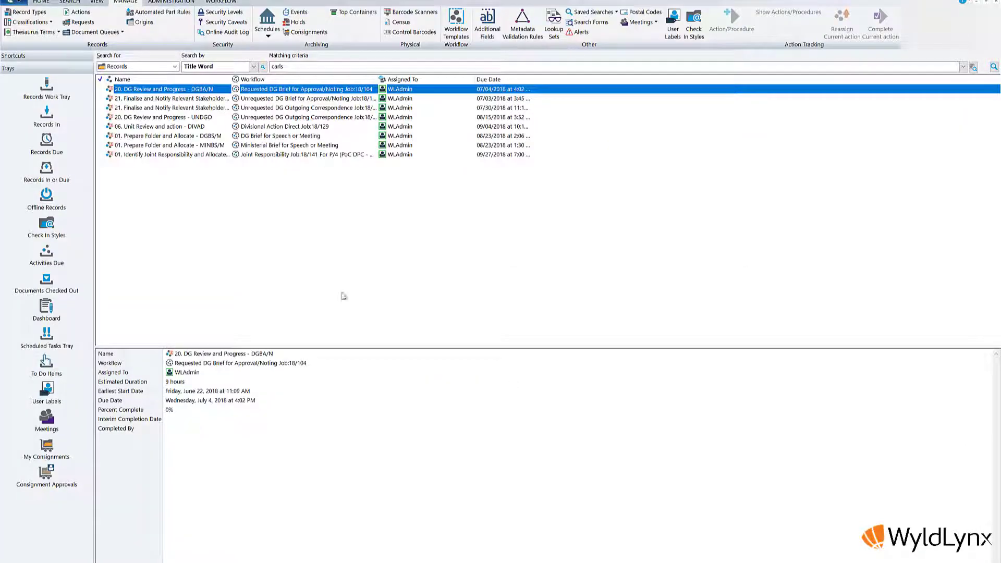
Tag the first three workflow activities and try completing all tagged rows at once.
left_click(101, 89)
left_click(100, 98)
left_click(100, 108)
right_click(130, 108)
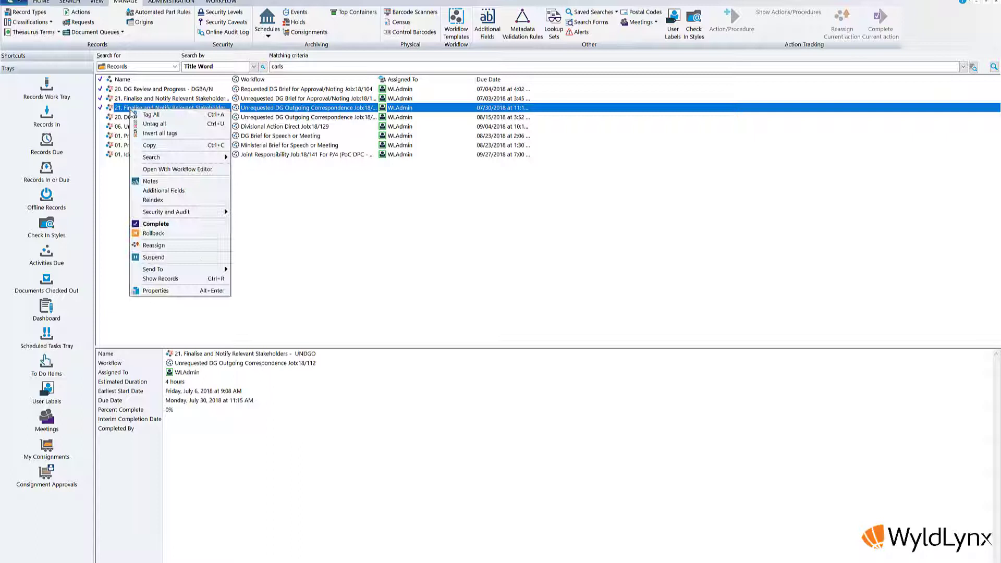
left_click(161, 224)
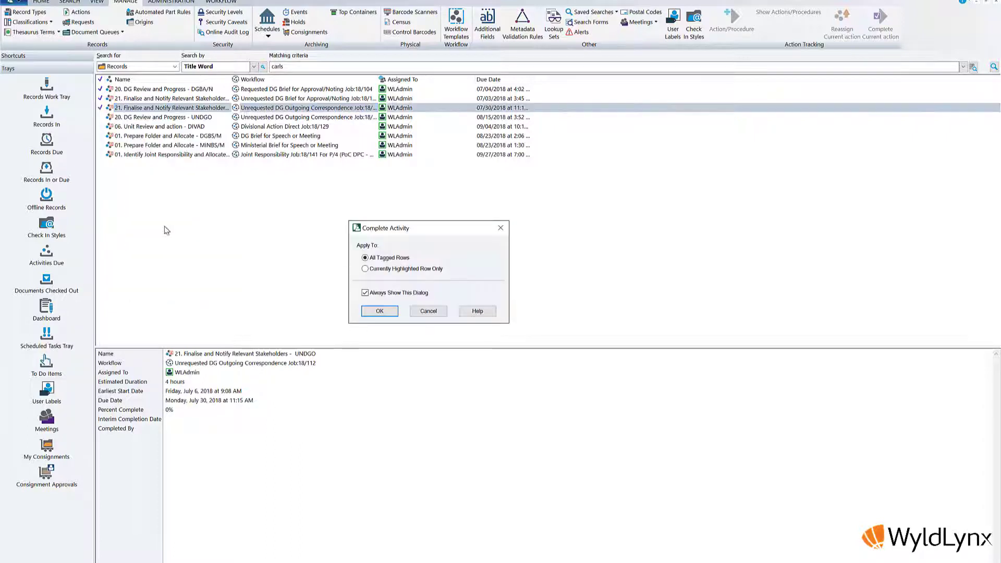
left_click(390, 312)
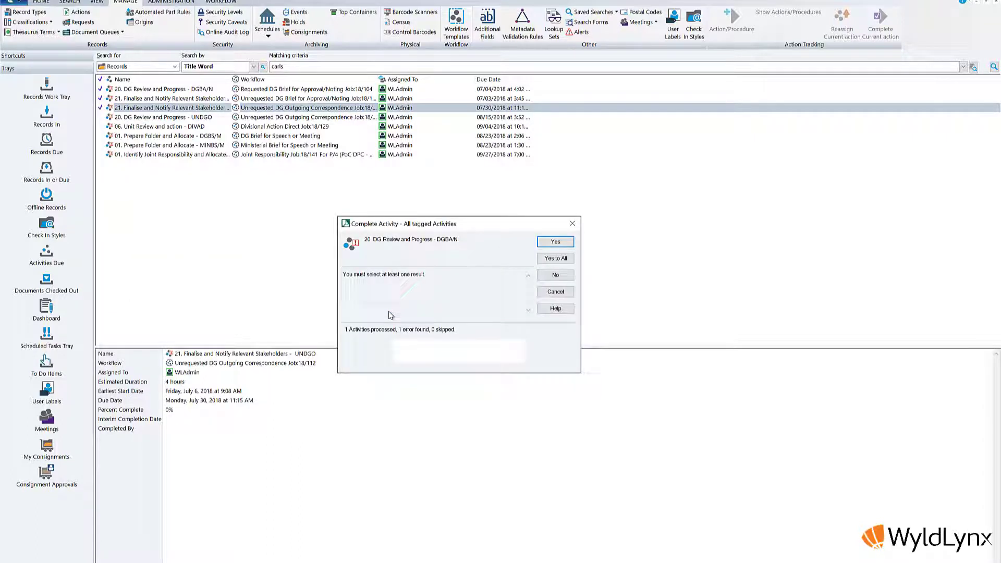
Dismiss the result error, then list Activity Commands in Customize the Ribbon and close it.
left_click(555, 258)
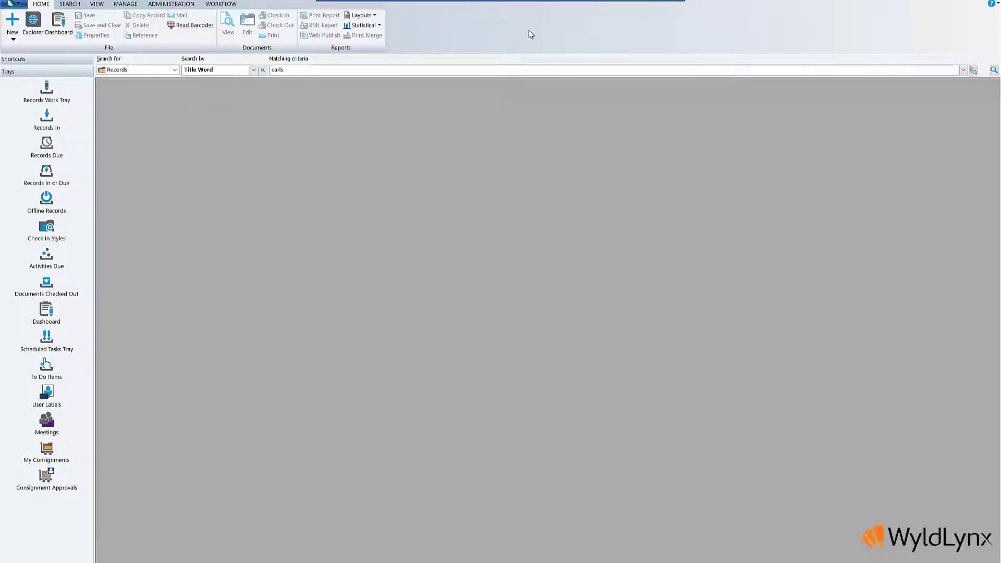
right_click(534, 34)
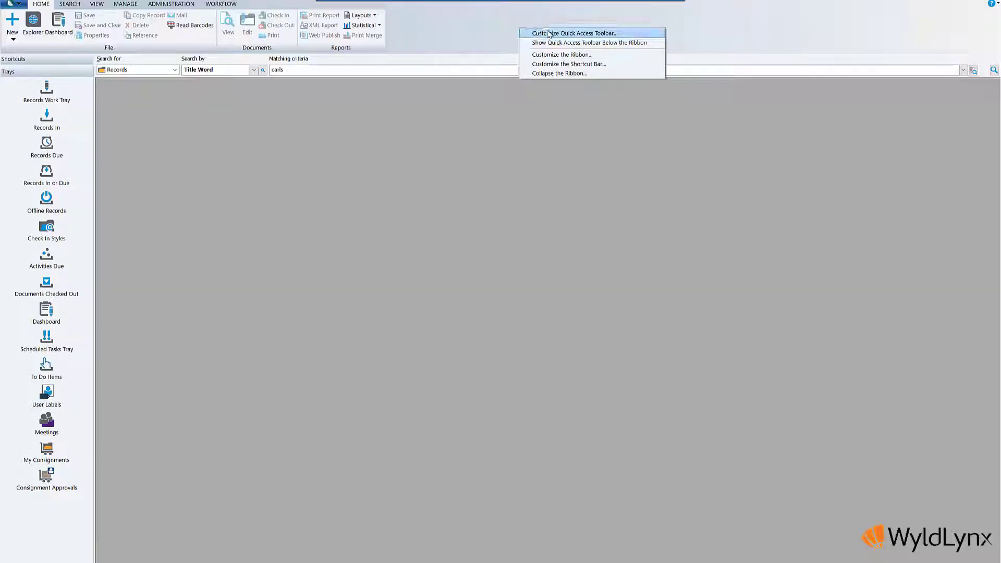
left_click(565, 55)
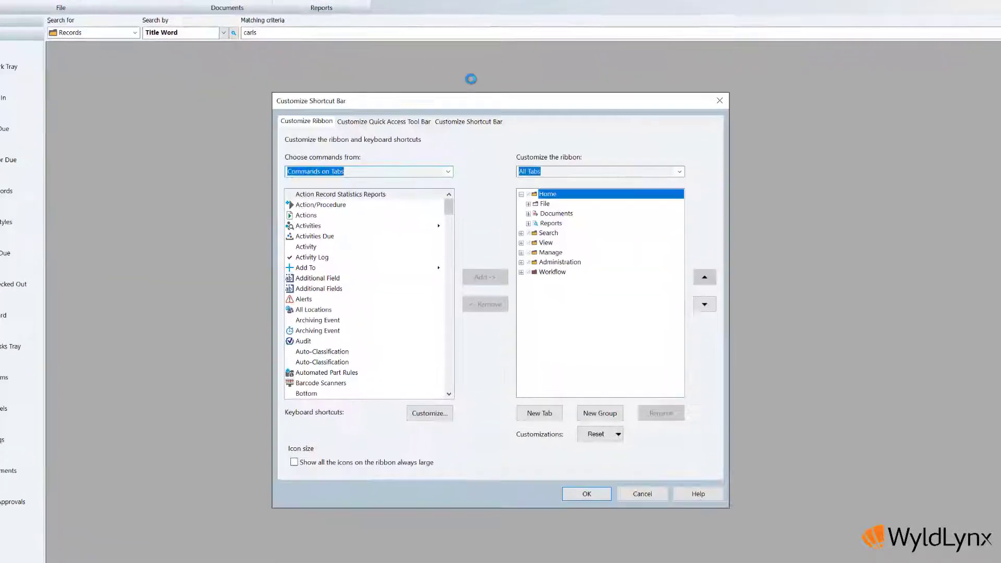
left_click(432, 115)
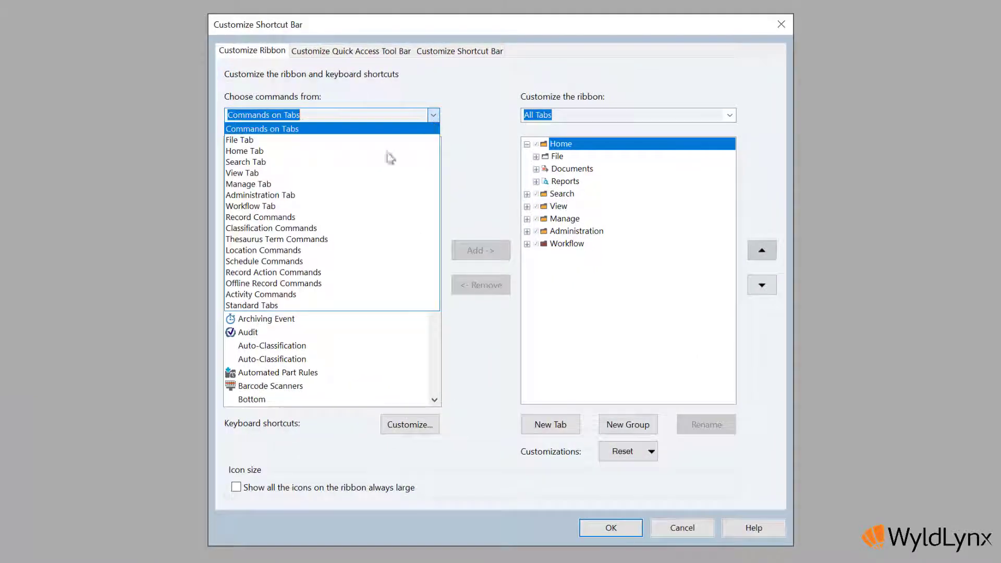
left_click(293, 295)
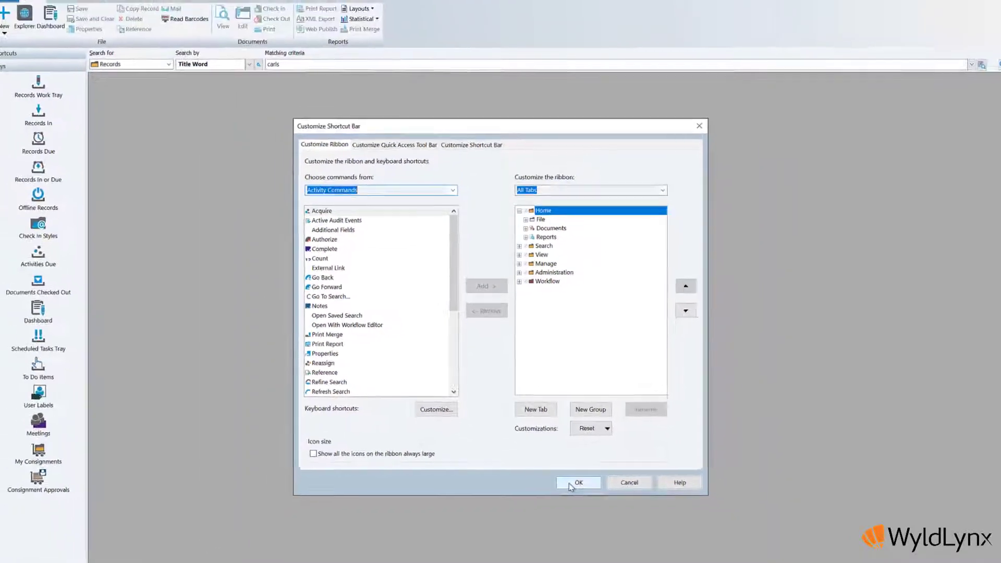
left_click(578, 483)
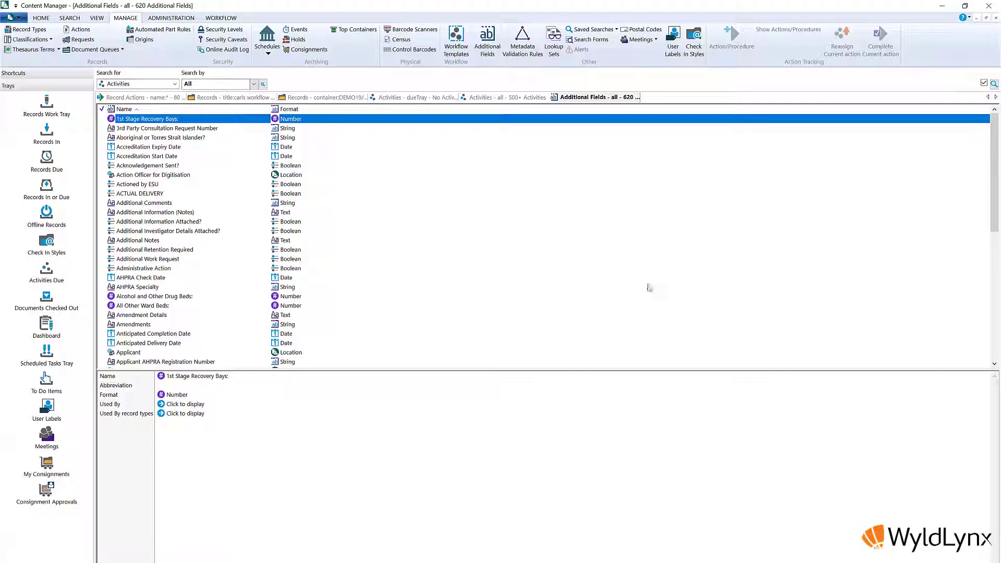
Start a new String additional field and advance to Validation with maximum length 100.
right_click(648, 286)
left_click(733, 349)
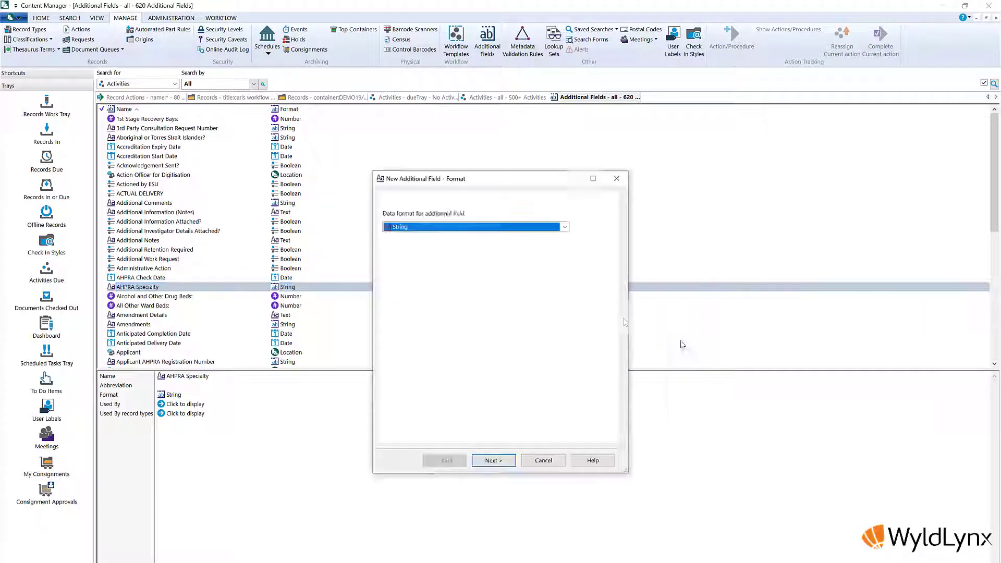
left_click(462, 228)
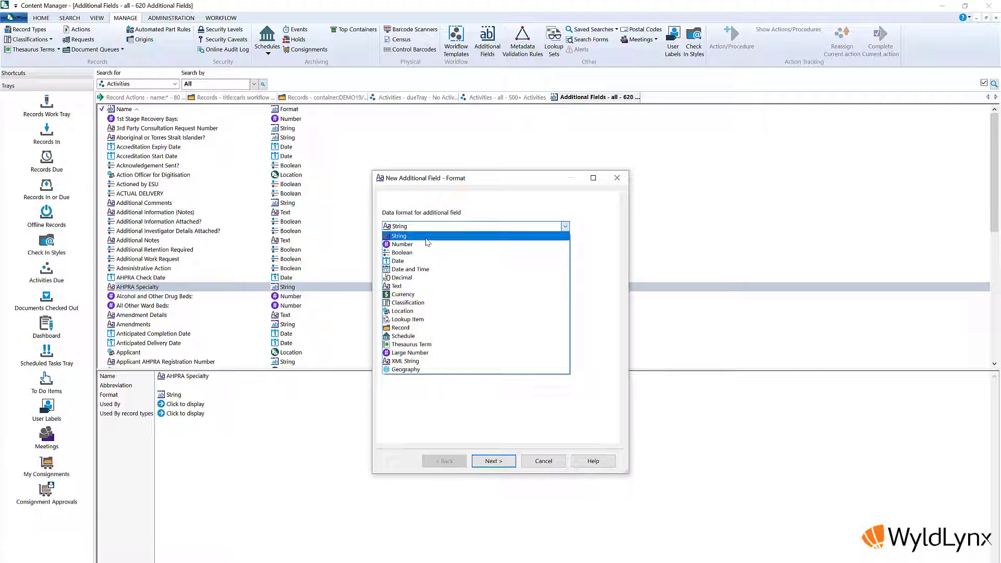
left_click(426, 237)
left_click(494, 462)
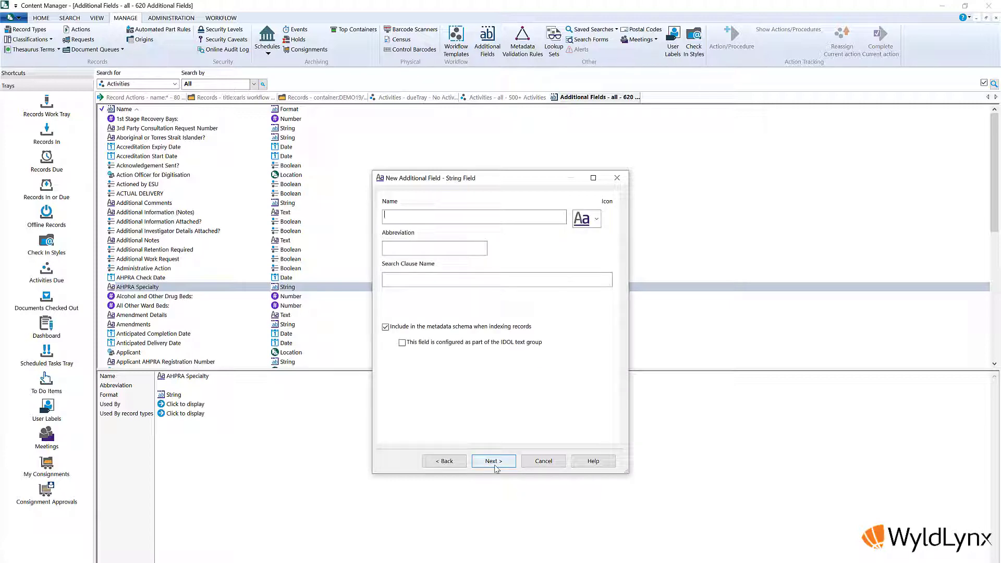
left_click(494, 461)
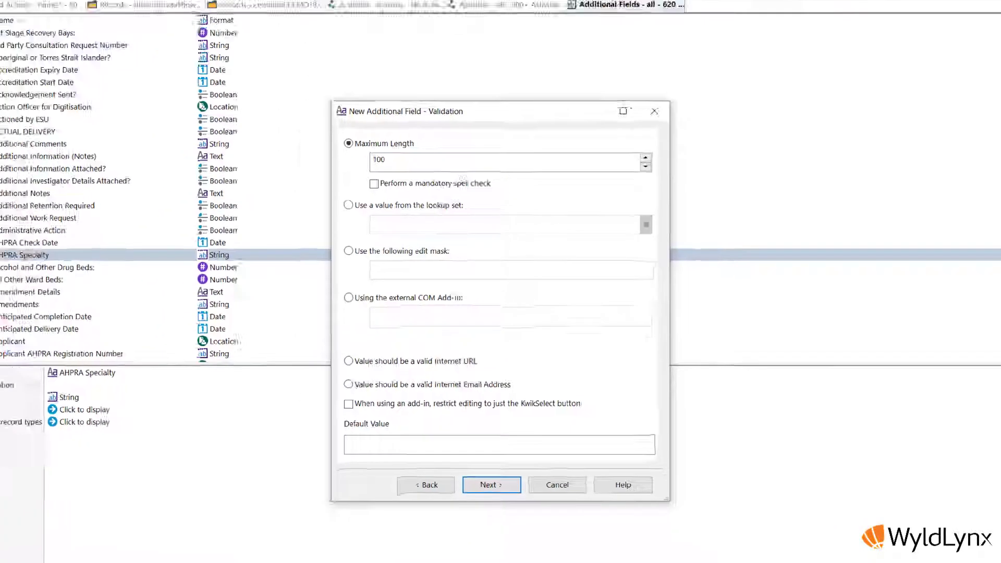
right_click(269, 123)
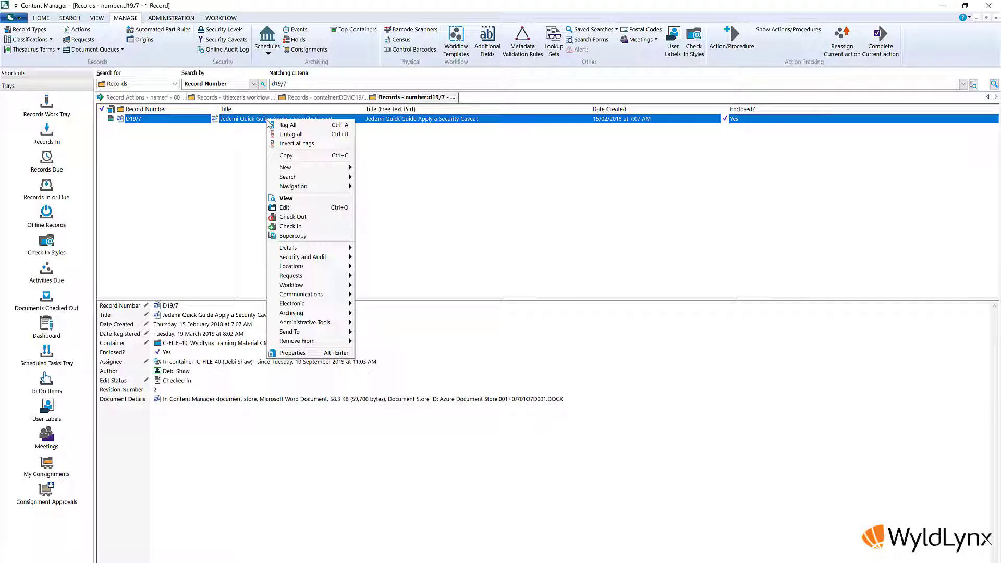
mouse_move(310, 312)
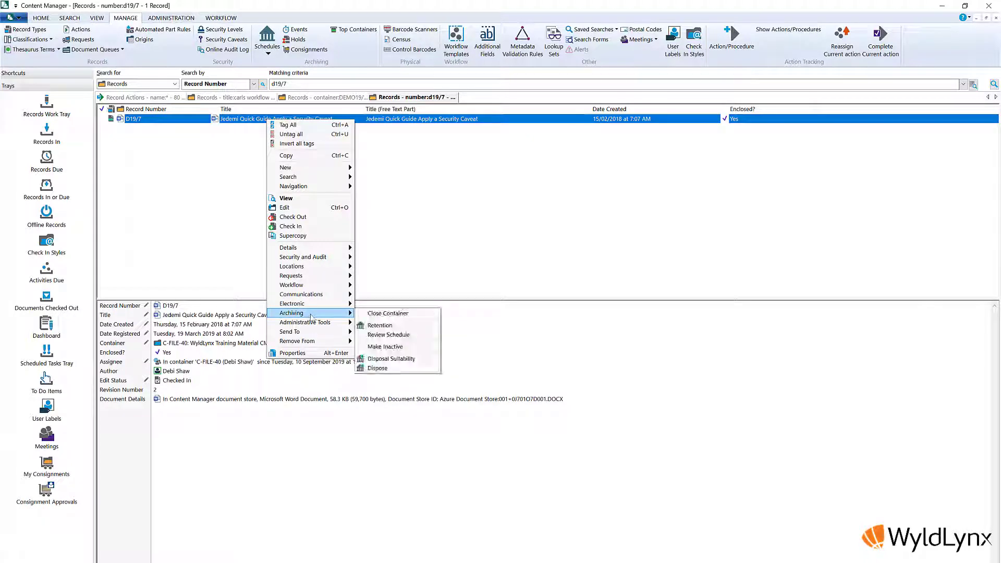
left_click(379, 368)
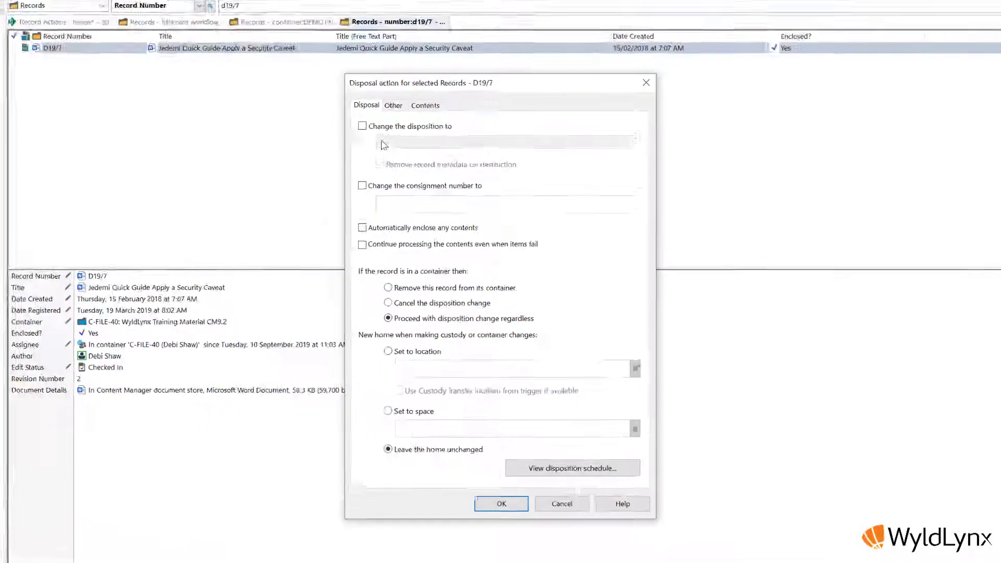
left_click(366, 88)
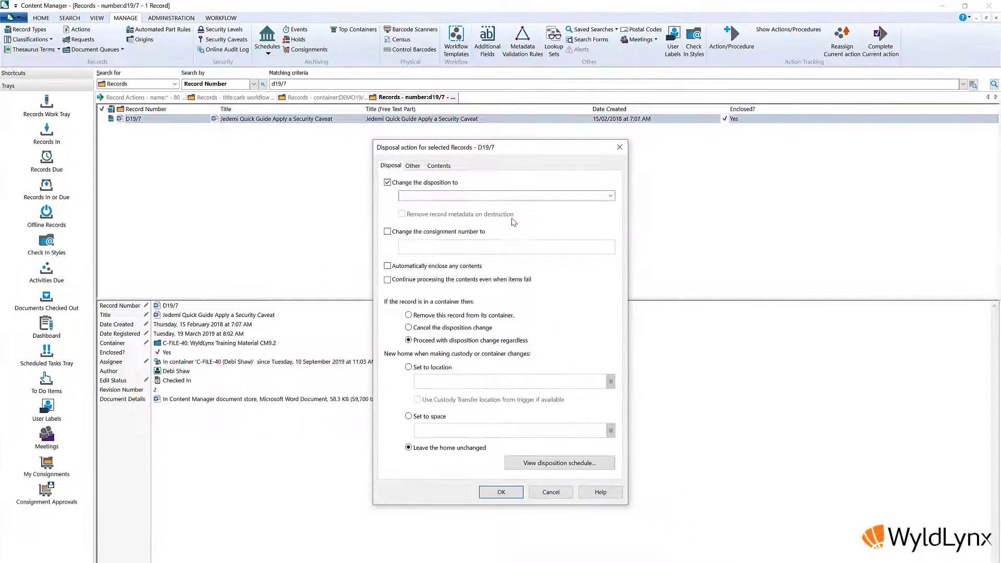
key("Escape")
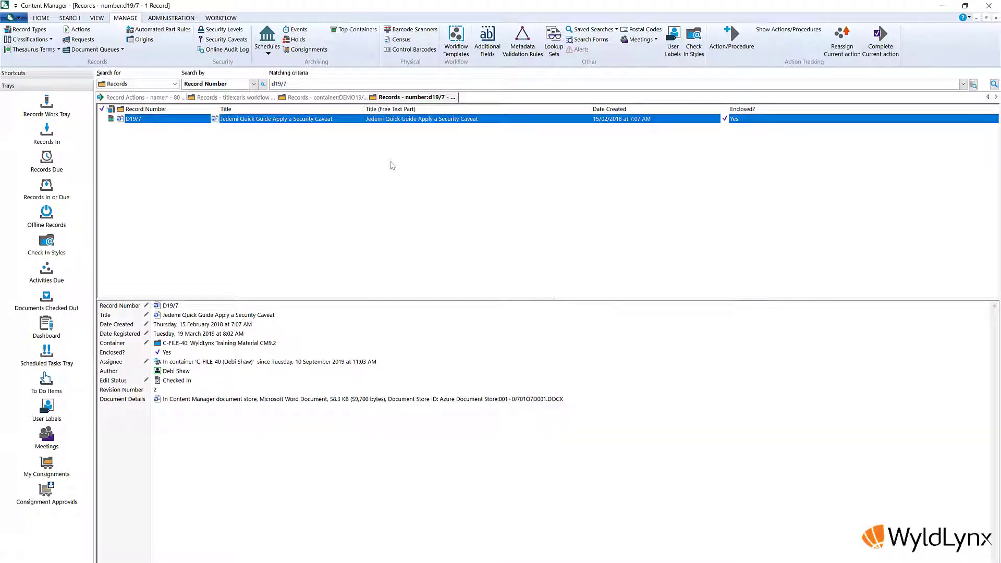
Open the disposal suitability check for record D19/7 and its contents.
right_click(290, 123)
mouse_move(329, 317)
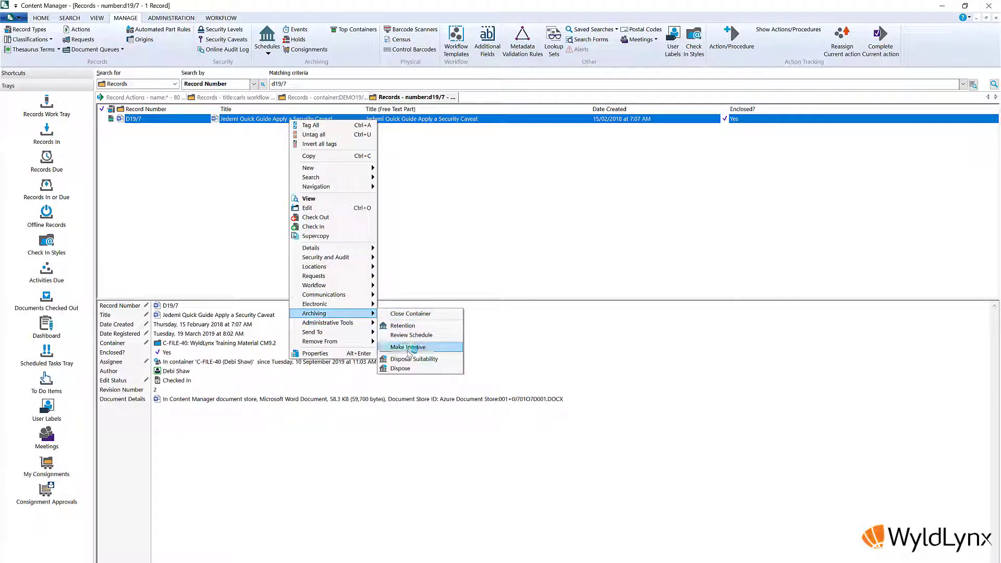
left_click(407, 359)
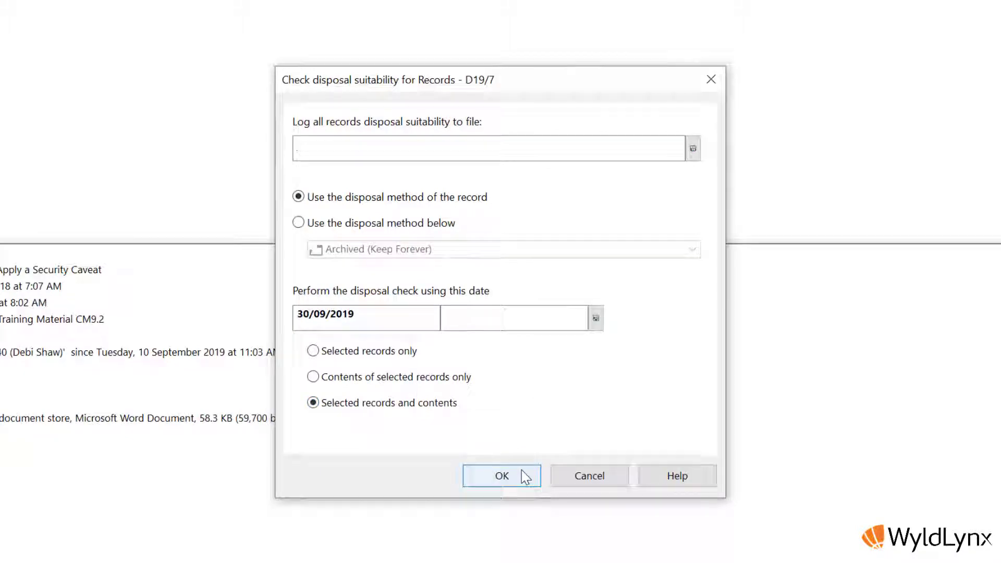
Run the disposal check, then cancel the C-FILE-40 retrieval request with a reason.
left_click(500, 432)
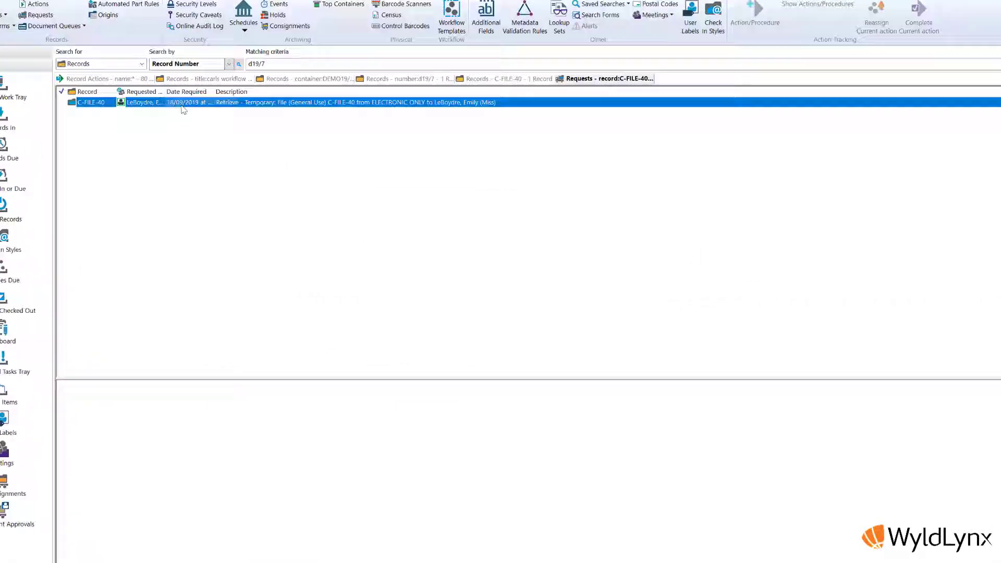
right_click(194, 103)
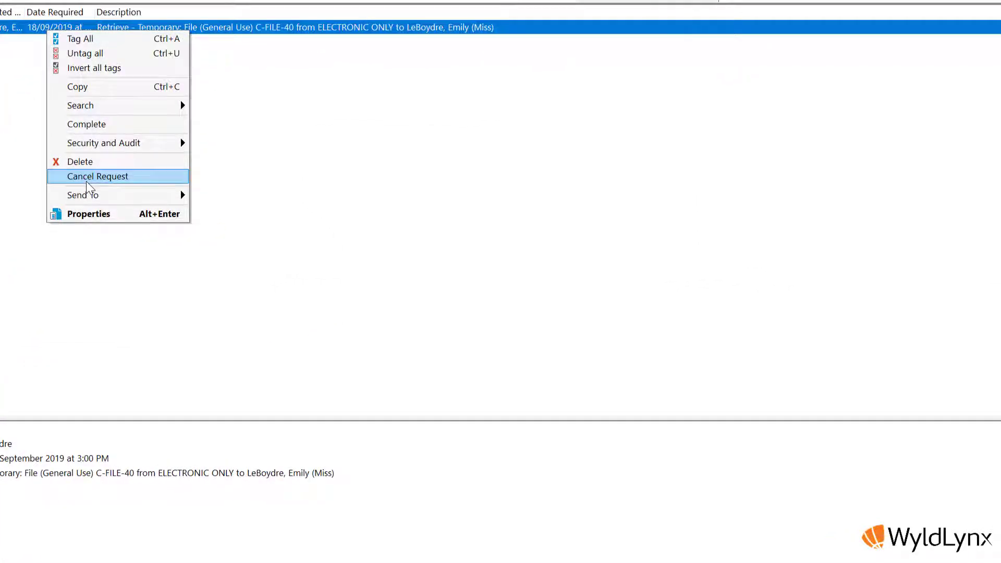
left_click(87, 181)
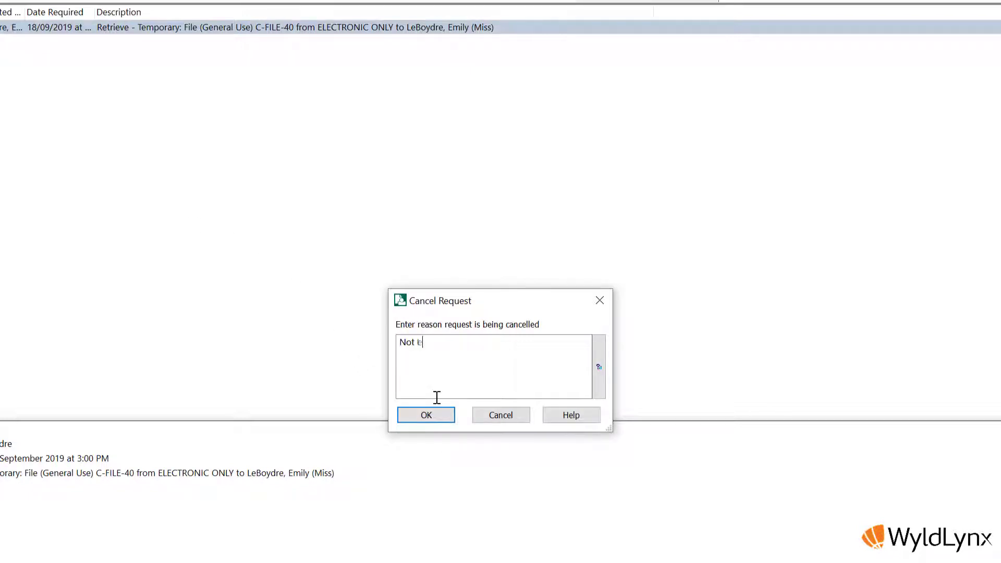
left_click(433, 416)
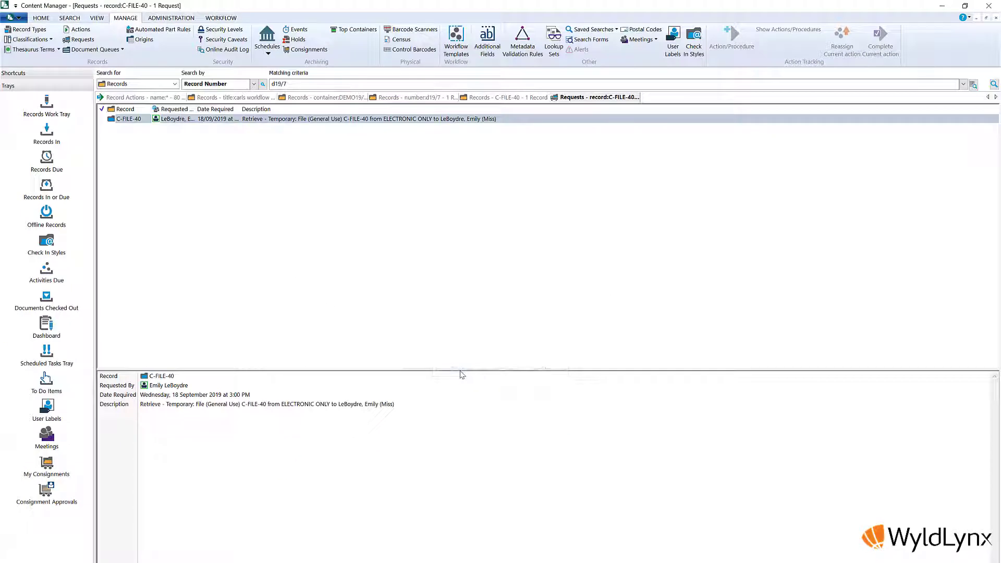
Mark the other C-FILE-40 retrieve request as not completed and open its record.
right_click(129, 129)
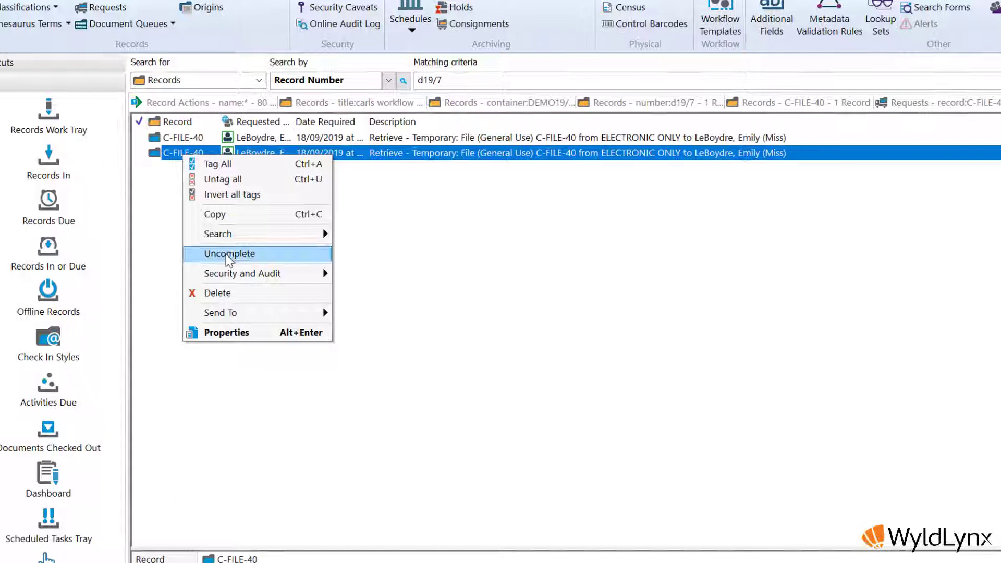
left_click(229, 255)
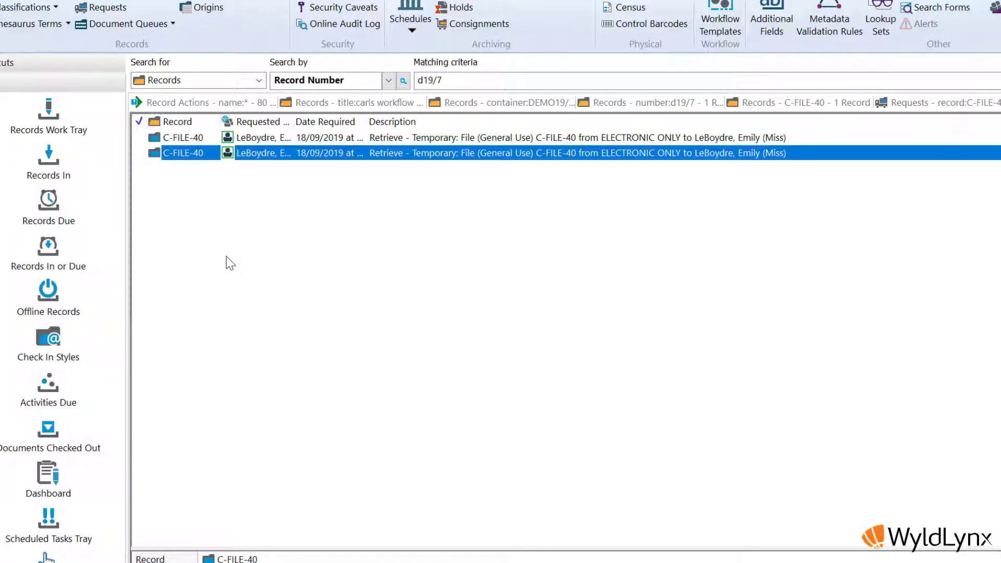
right_click(179, 157)
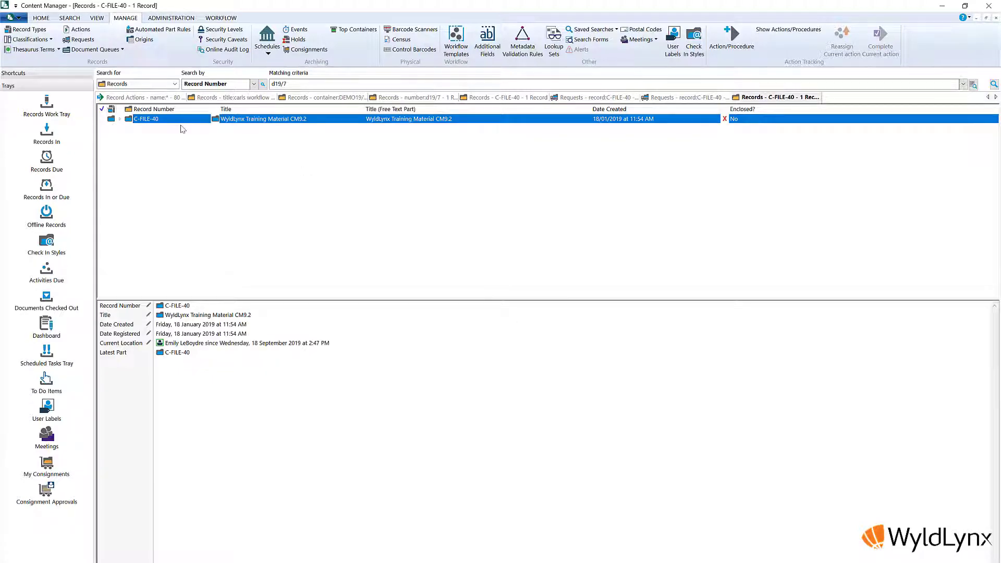
Close the C-FILE-40 container.
right_click(232, 119)
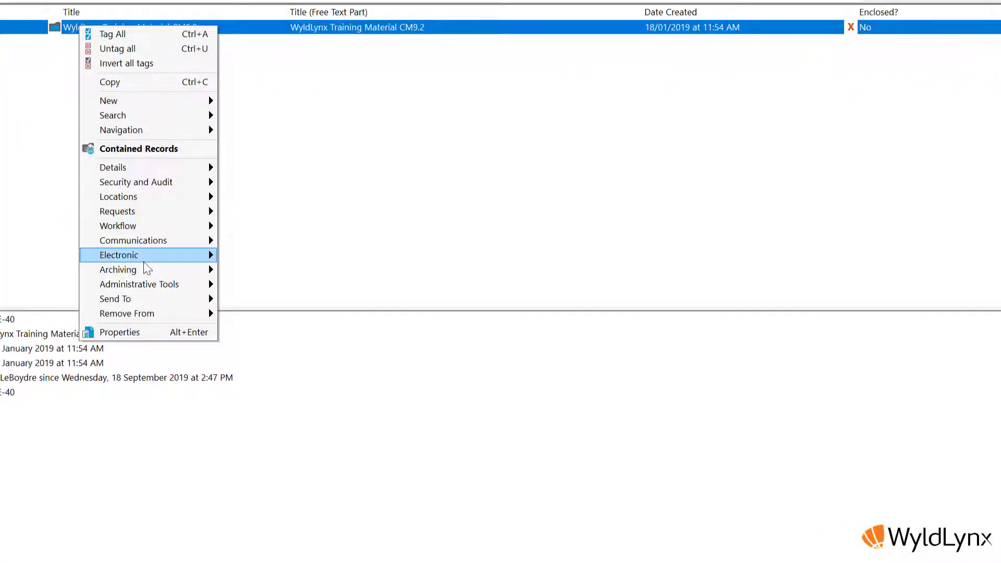
mouse_move(137, 272)
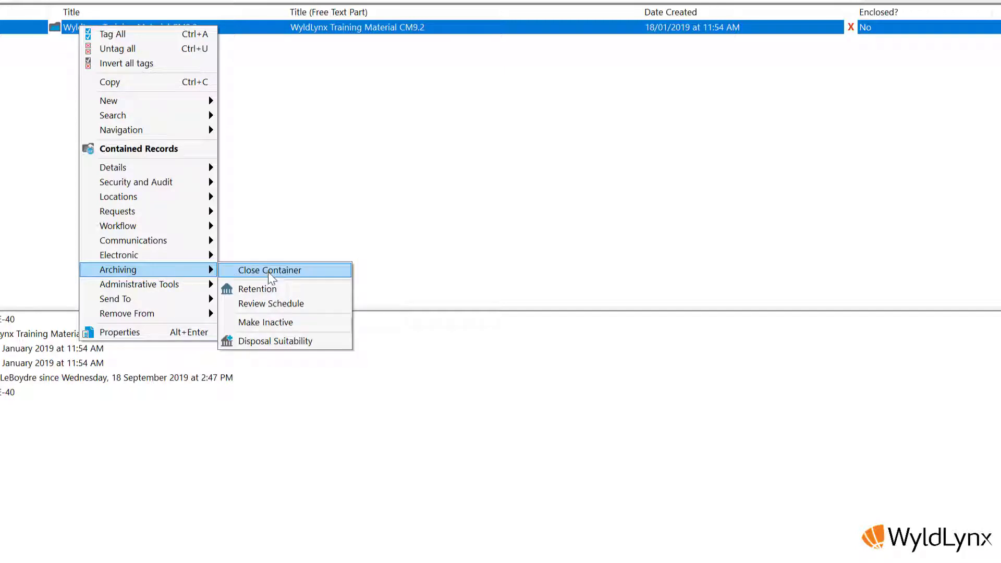
left_click(268, 271)
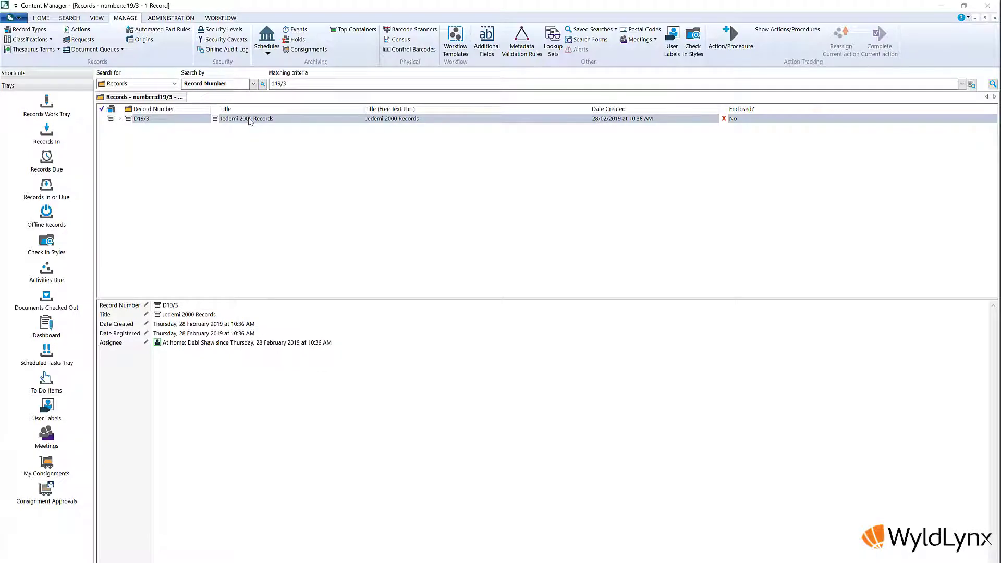
Re-open the D19/3 container and confirm.
left_click(249, 120)
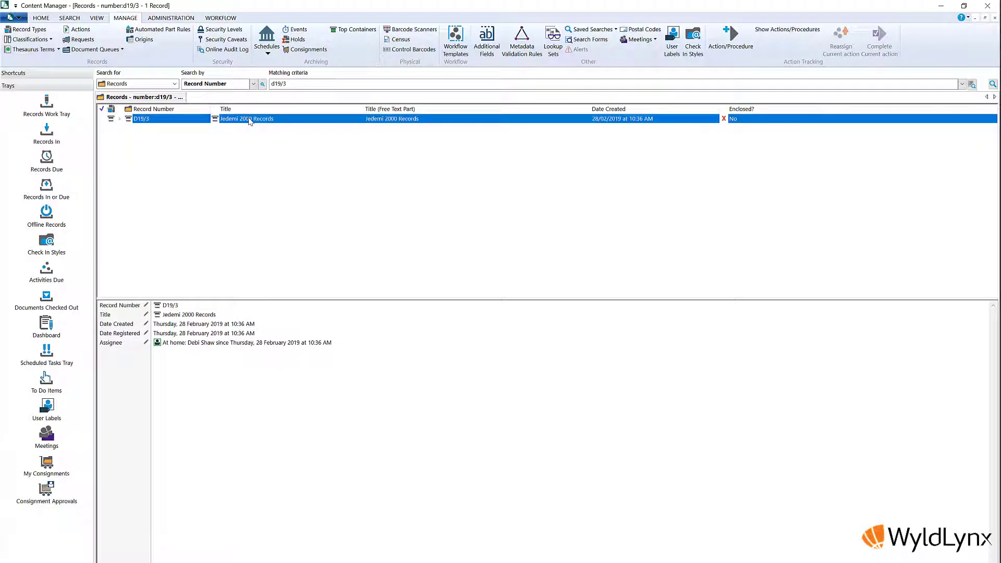
right_click(249, 119)
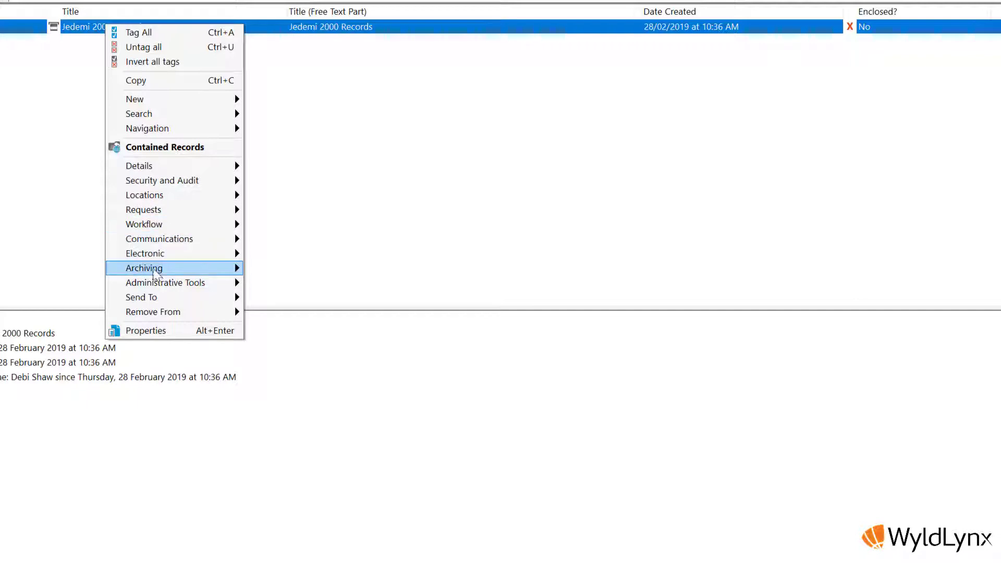
mouse_move(230, 269)
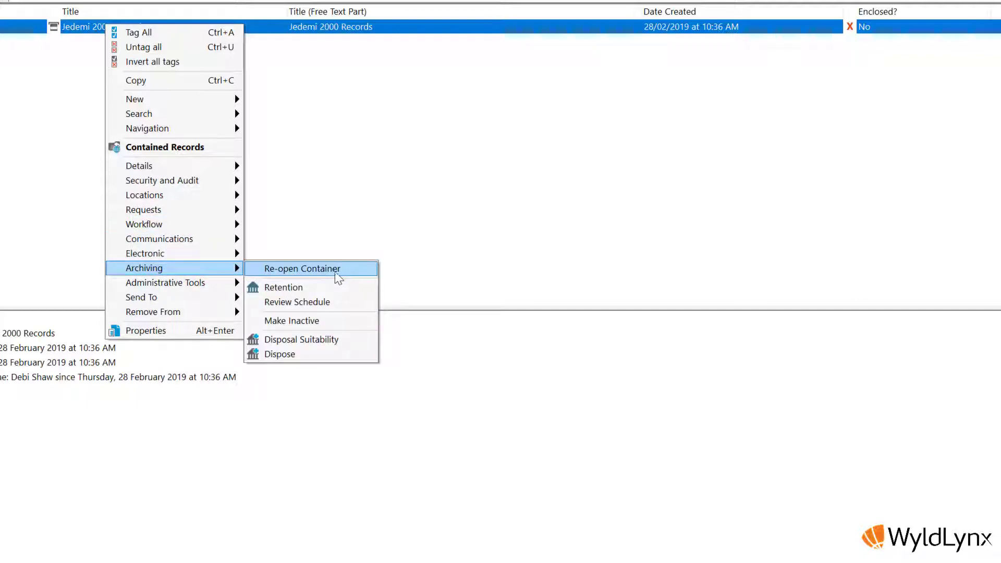
left_click(355, 267)
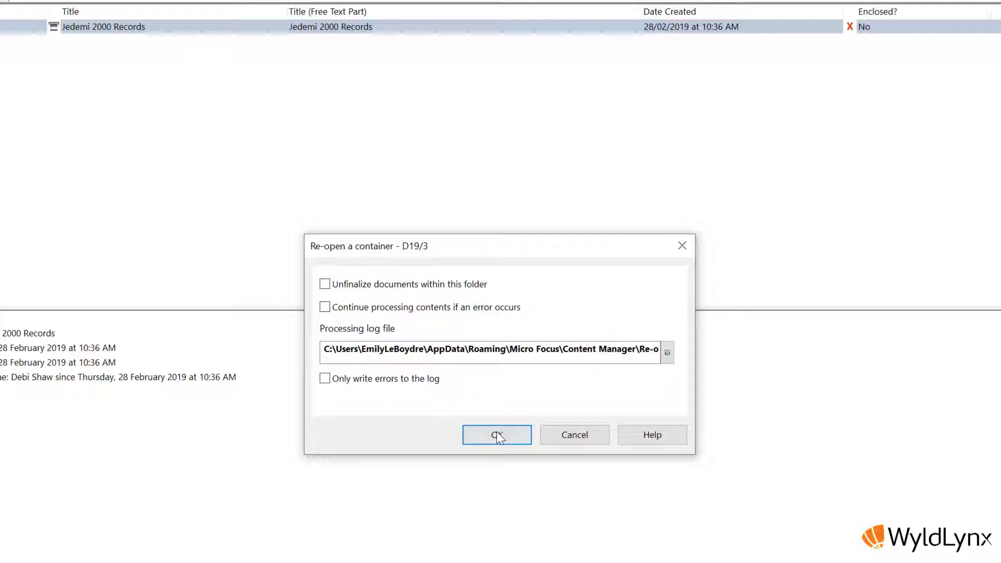
left_click(527, 439)
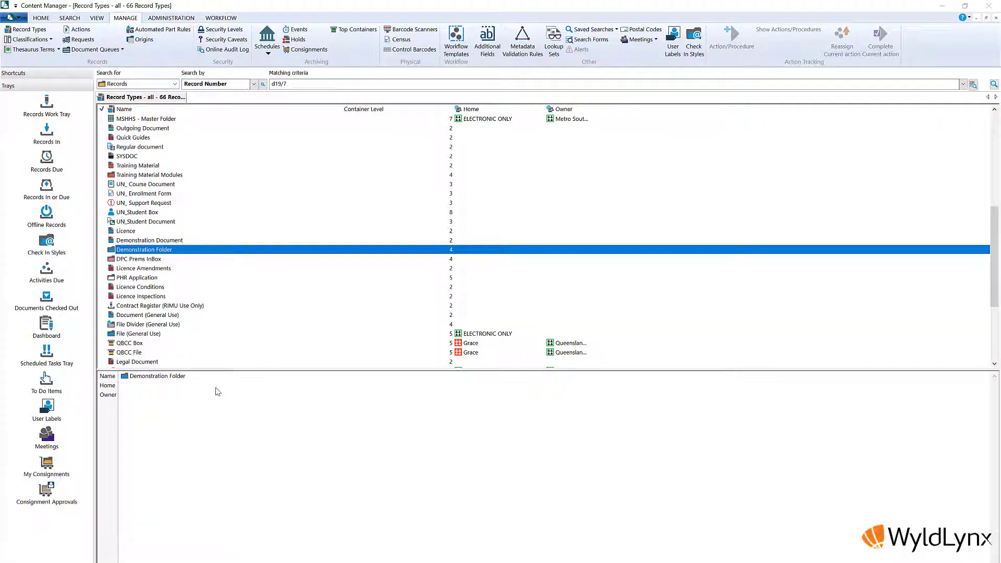
Open the Demonstration Folder record type properties and view its Electronic settings.
key("Return")
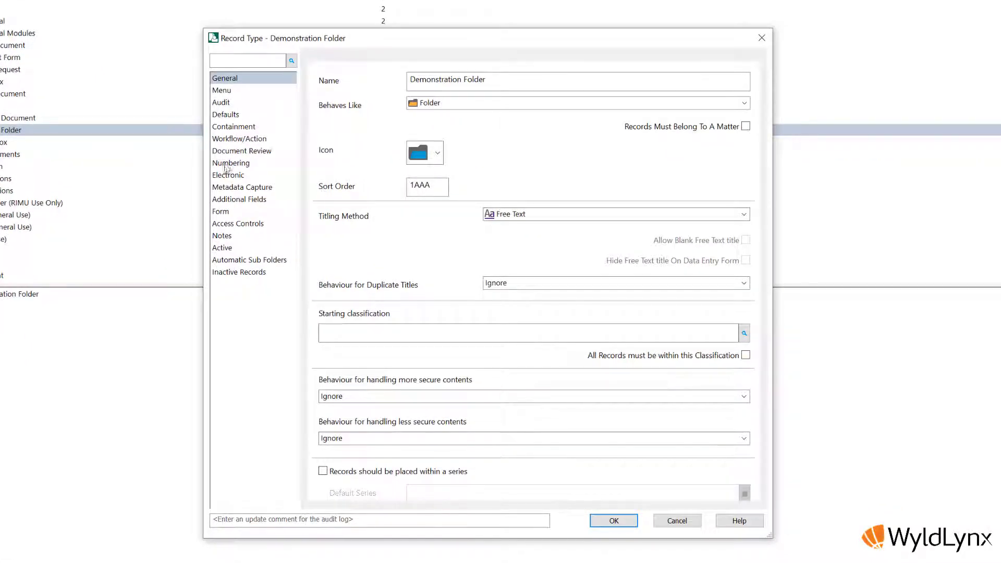
left_click(228, 179)
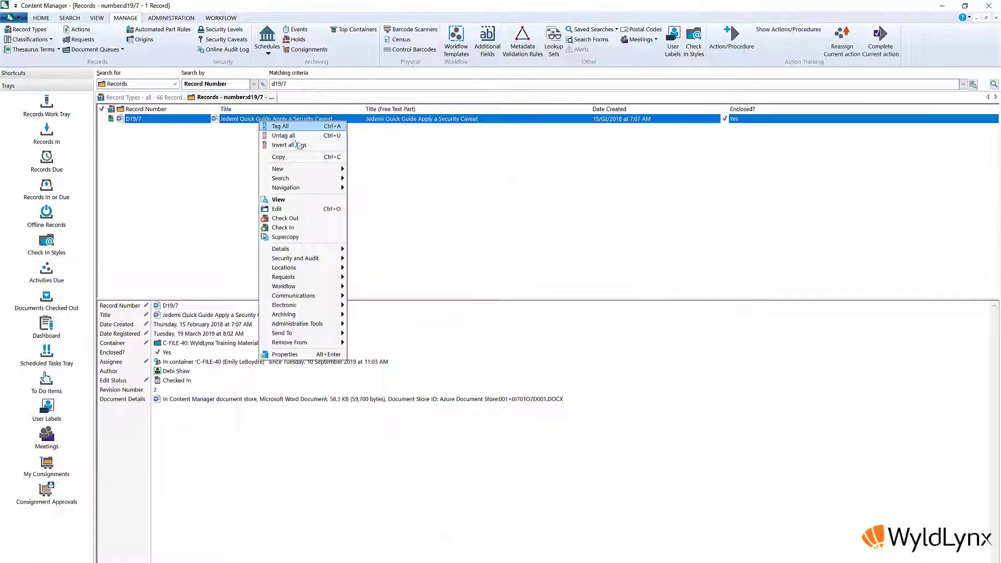
Supercopy D19/7 with Extract renditions ticked in the Supercopy Document dialog.
left_click(291, 235)
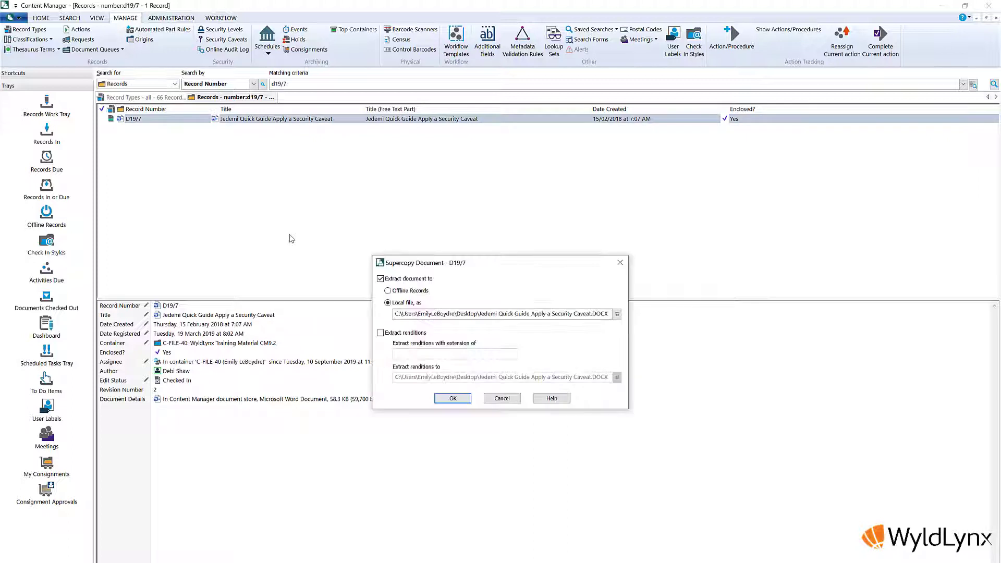
left_click(381, 333)
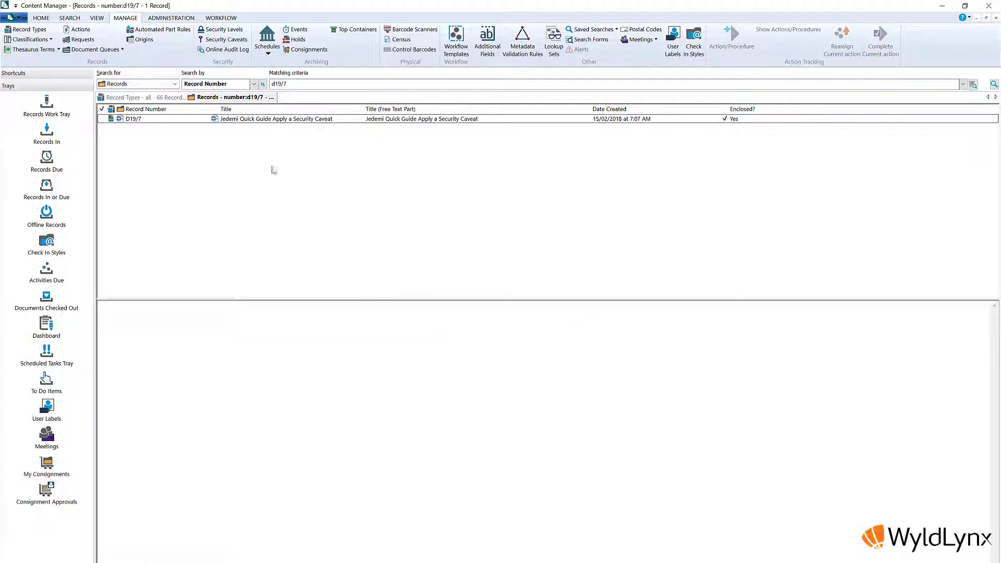
List D19/7's electronic revisions and confirm revision 1 in Select from Revisions.
left_click(249, 120)
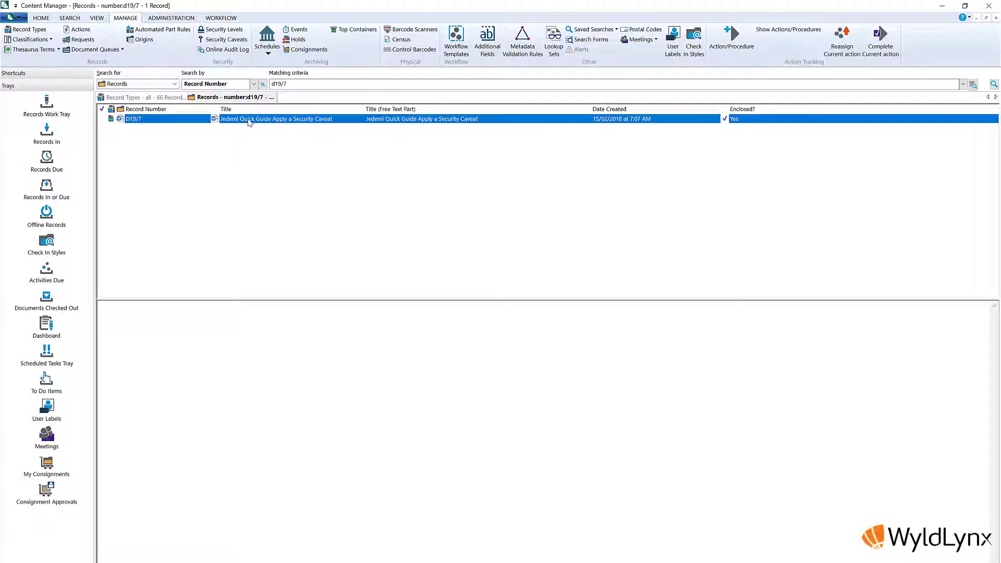
right_click(250, 121)
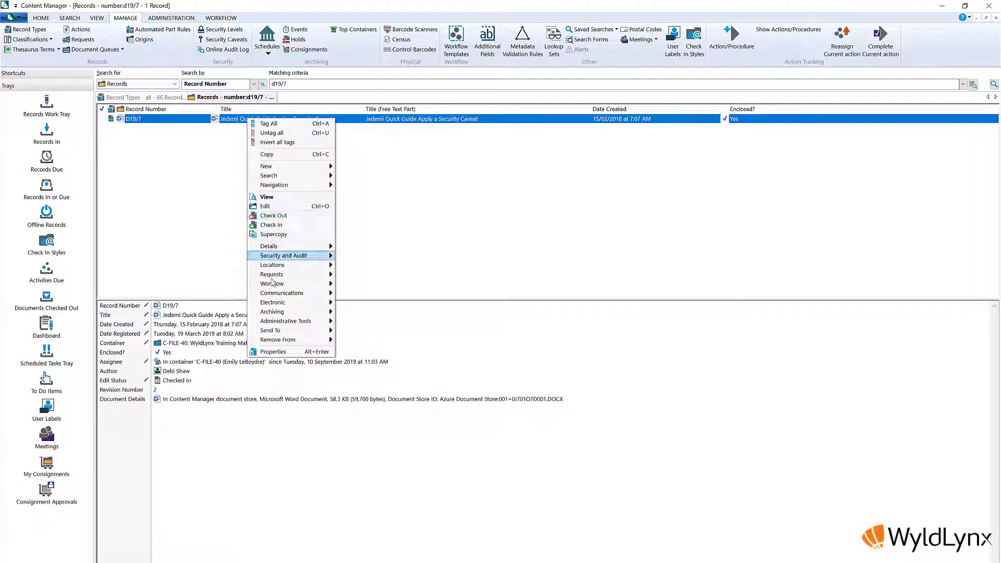
mouse_move(299, 307)
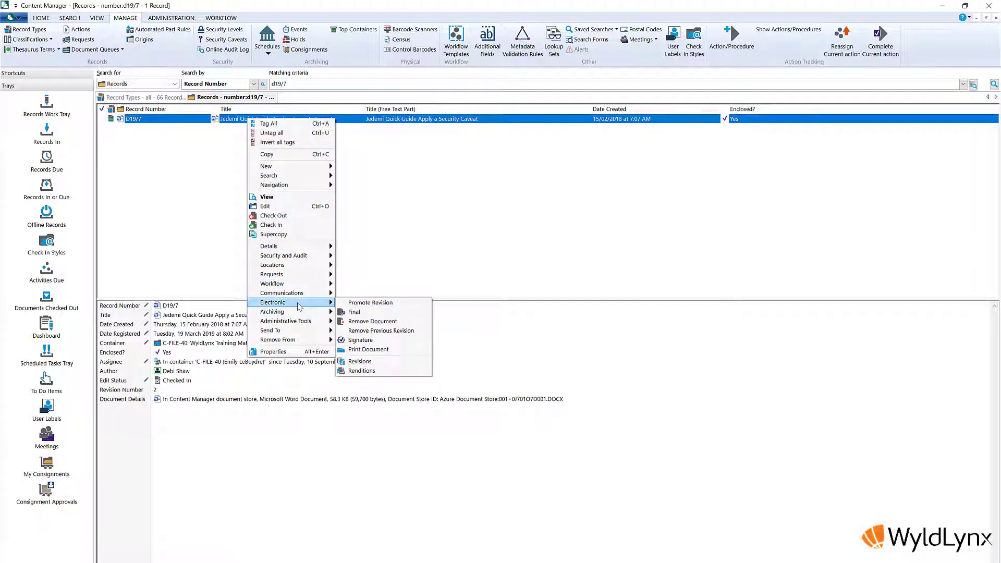
left_click(359, 361)
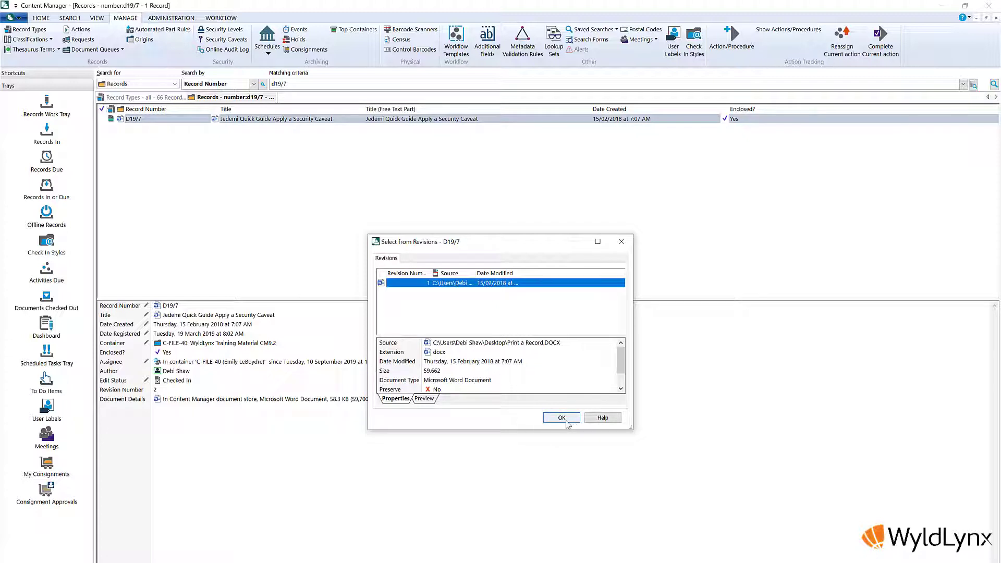
left_click(561, 418)
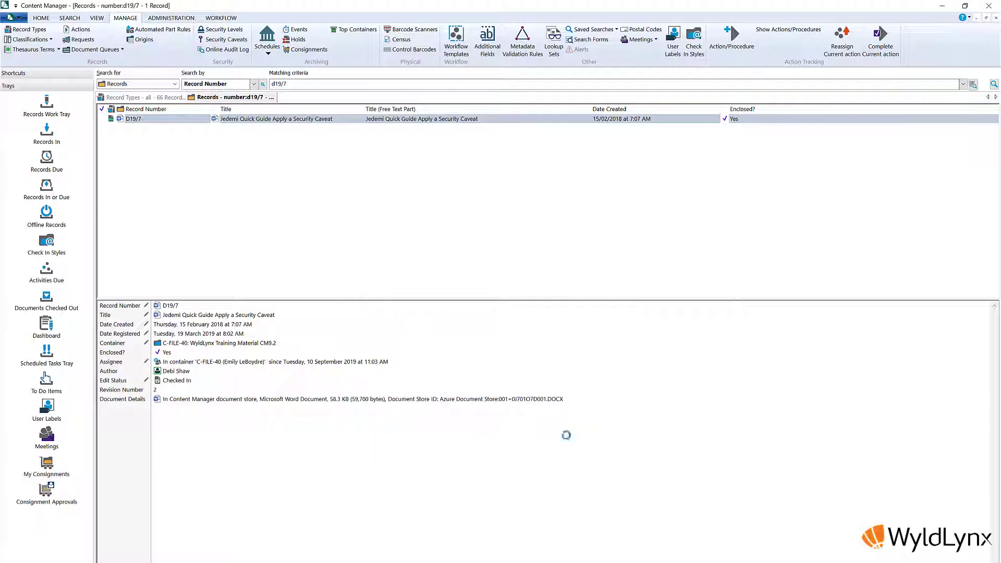
Search by Revision Number with matching criteria 2, listing 23 records.
left_click(350, 116)
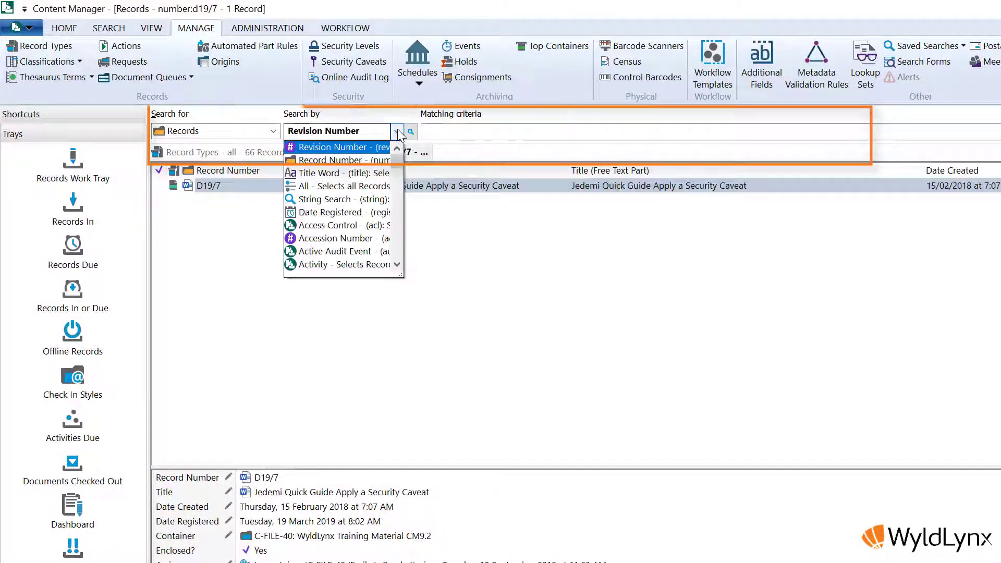
left_click(350, 116)
left_click(465, 131)
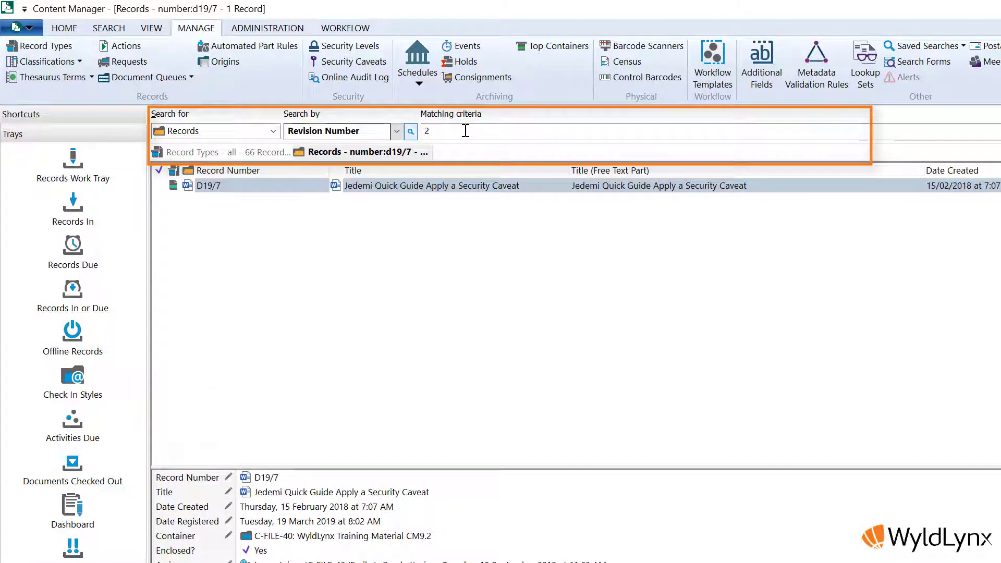
key("Return")
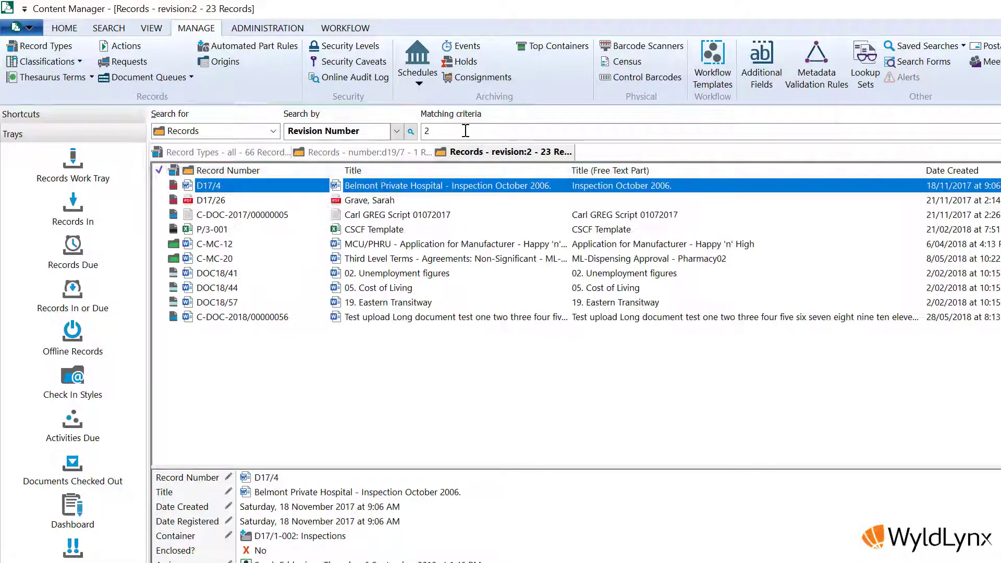